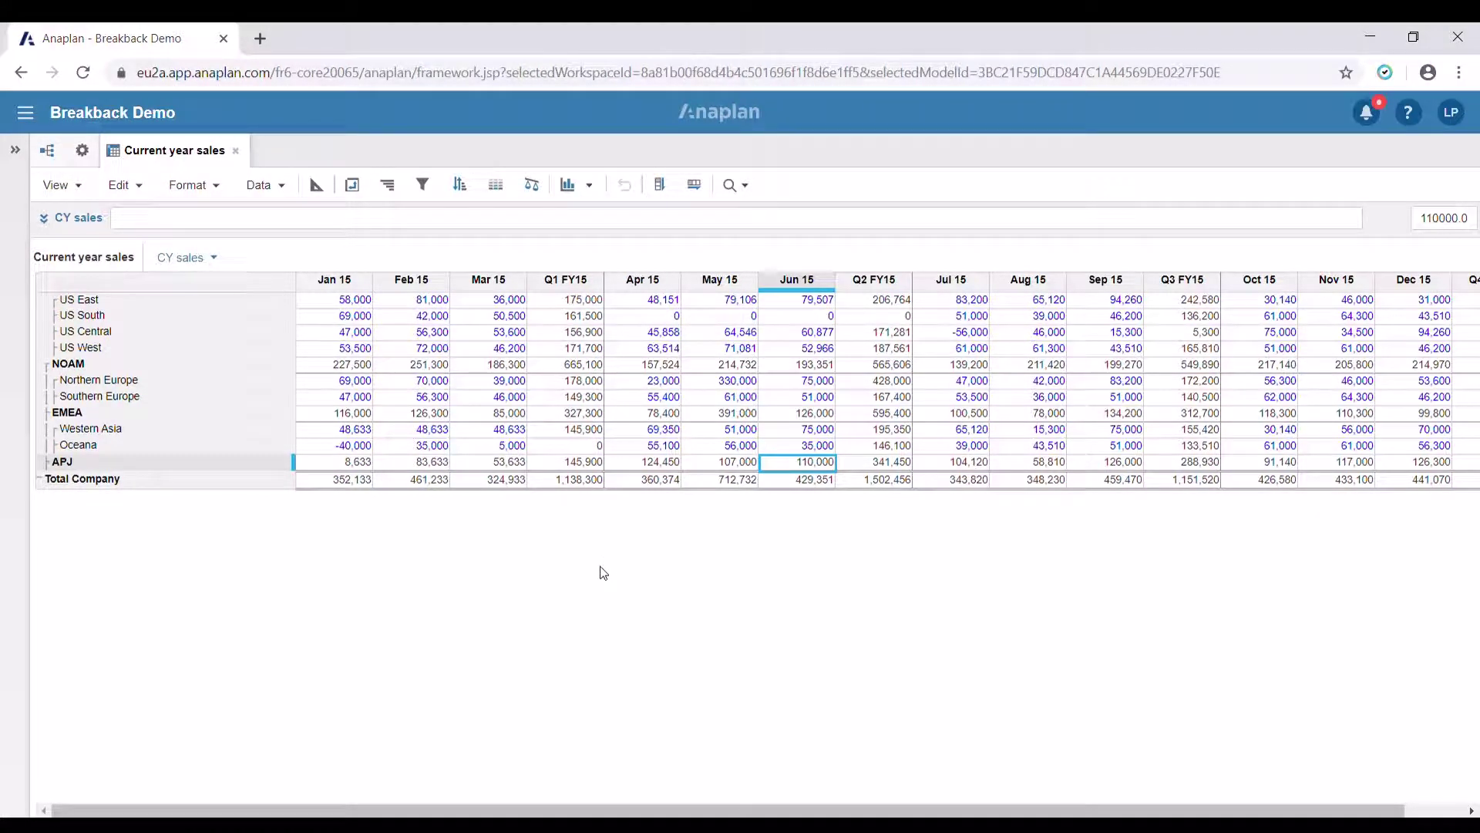
left_click(175, 266)
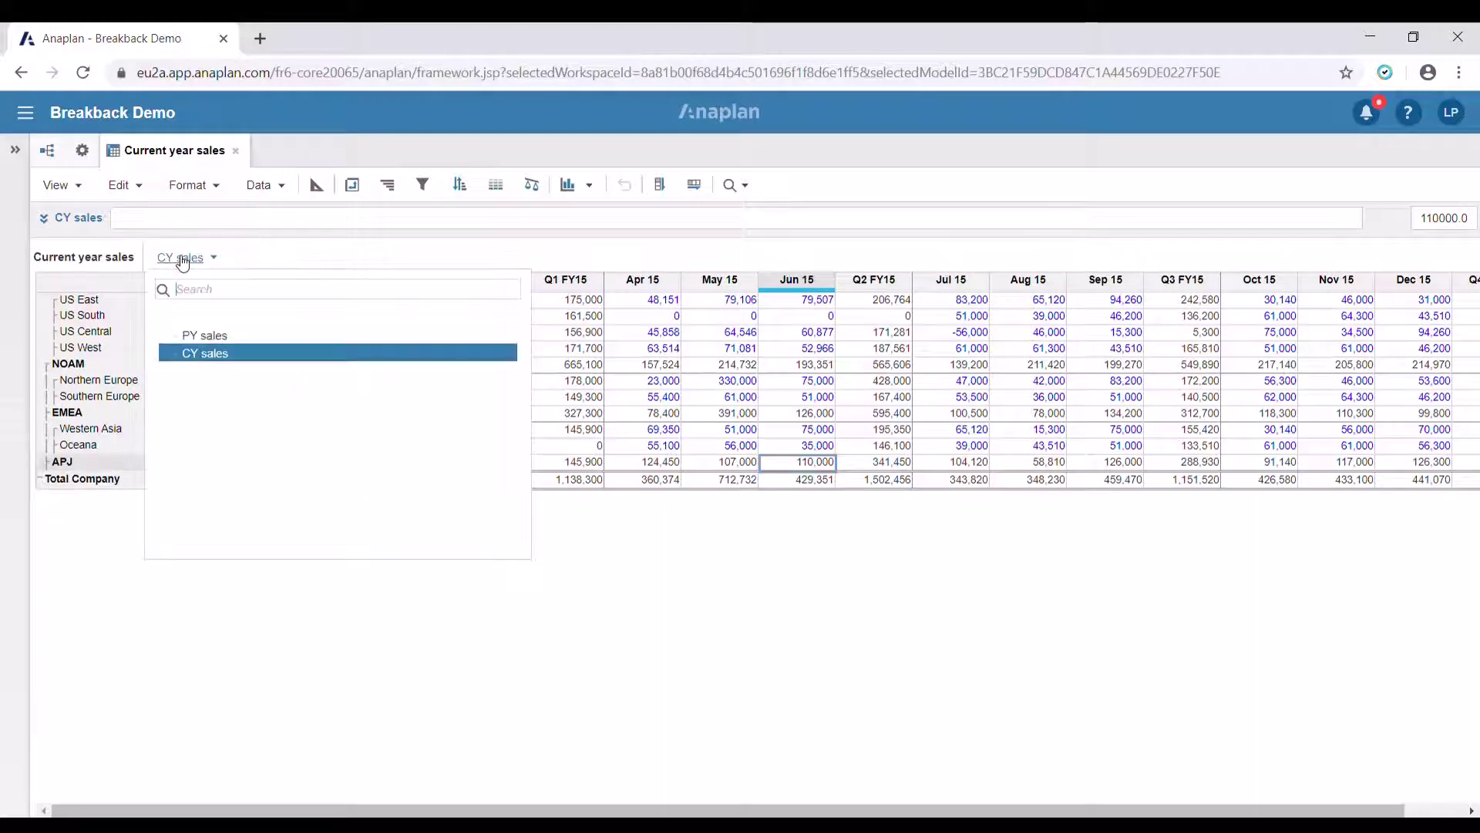
left_click(823, 465)
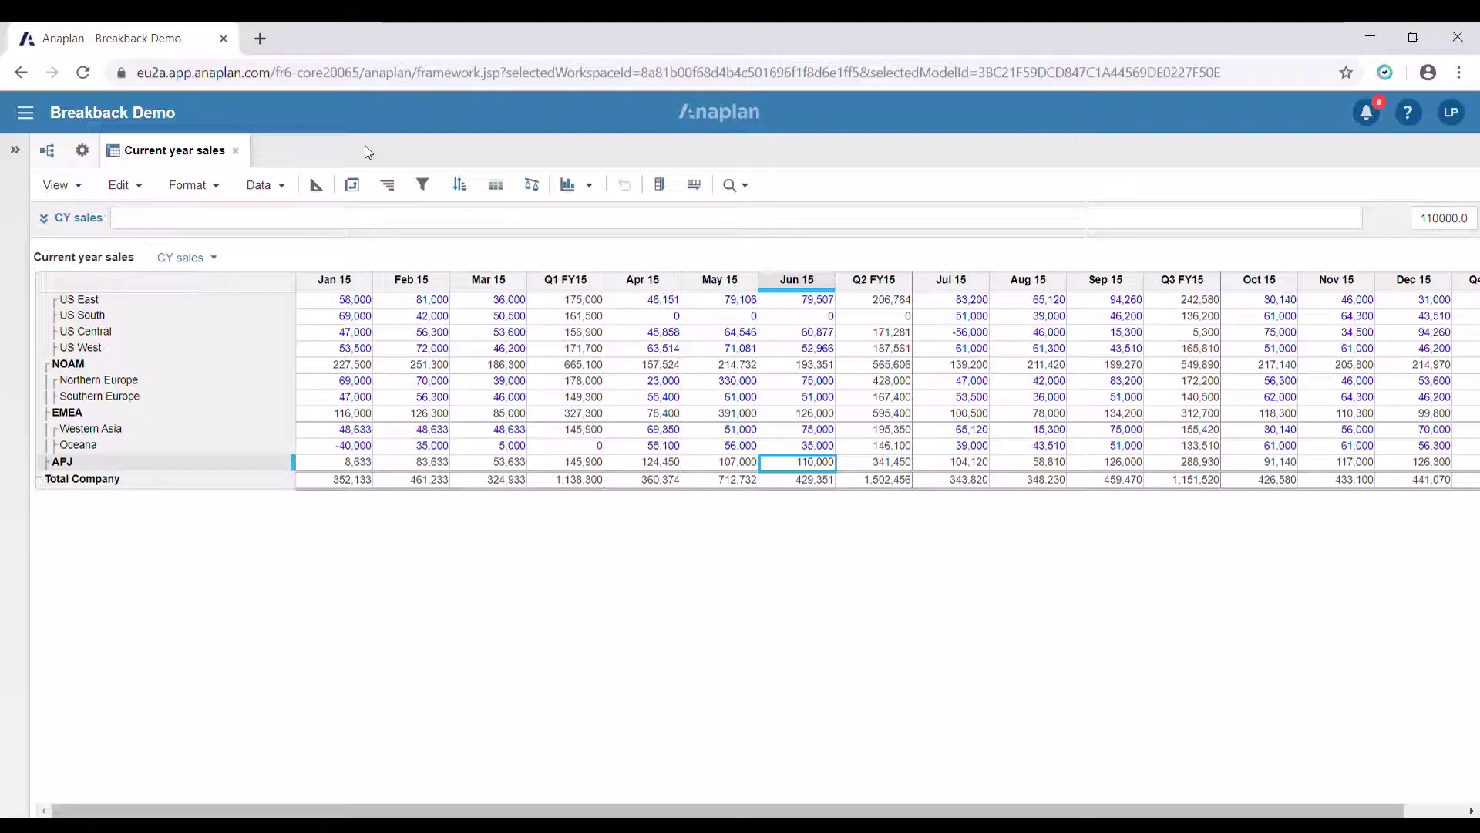
- In Blueprint view, turn on Breakback for CY sales and set the New Line Items breakback option
left_click(314, 188)
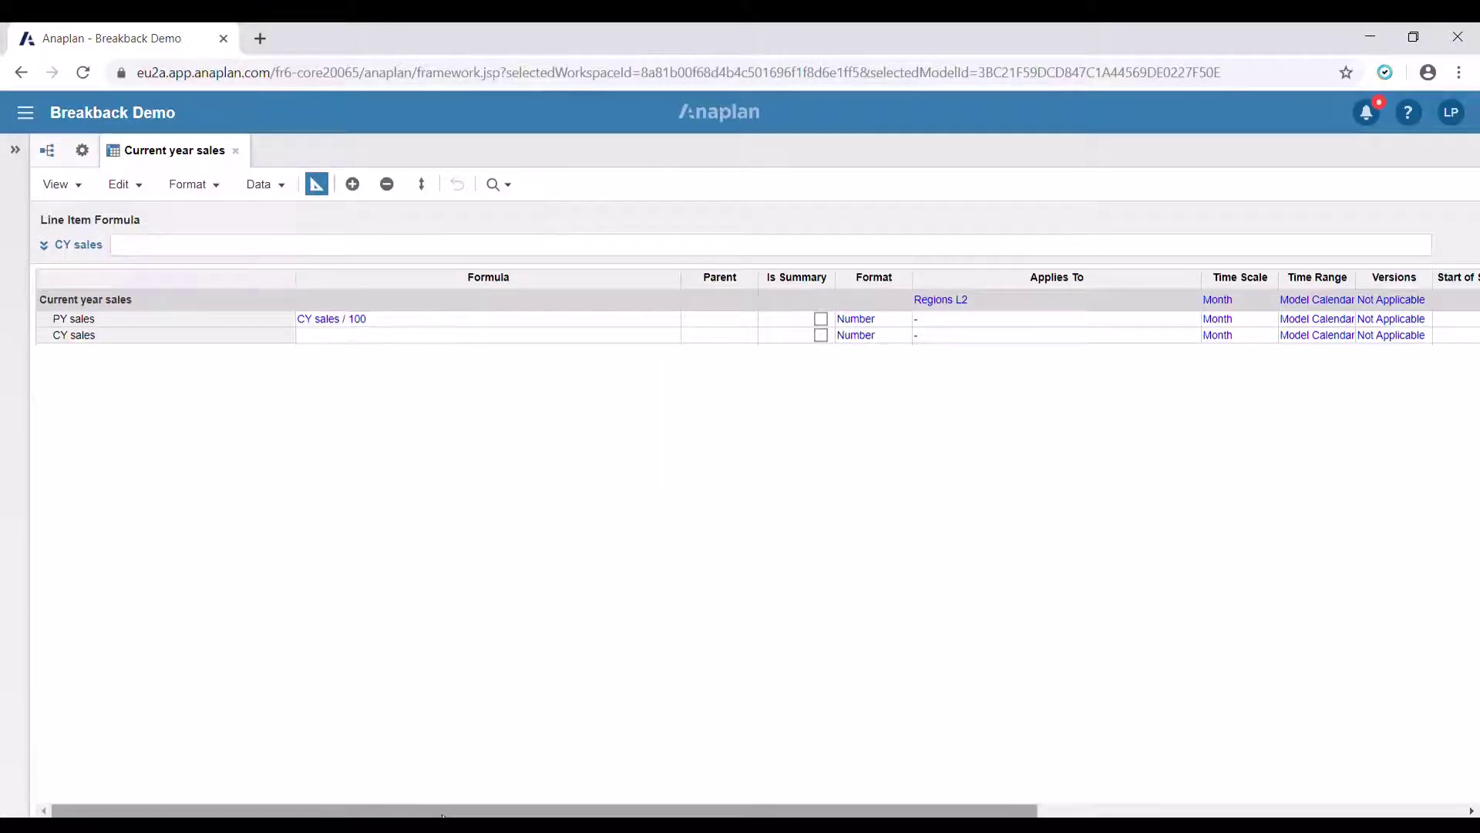
left_click_drag(451, 809, 688, 812)
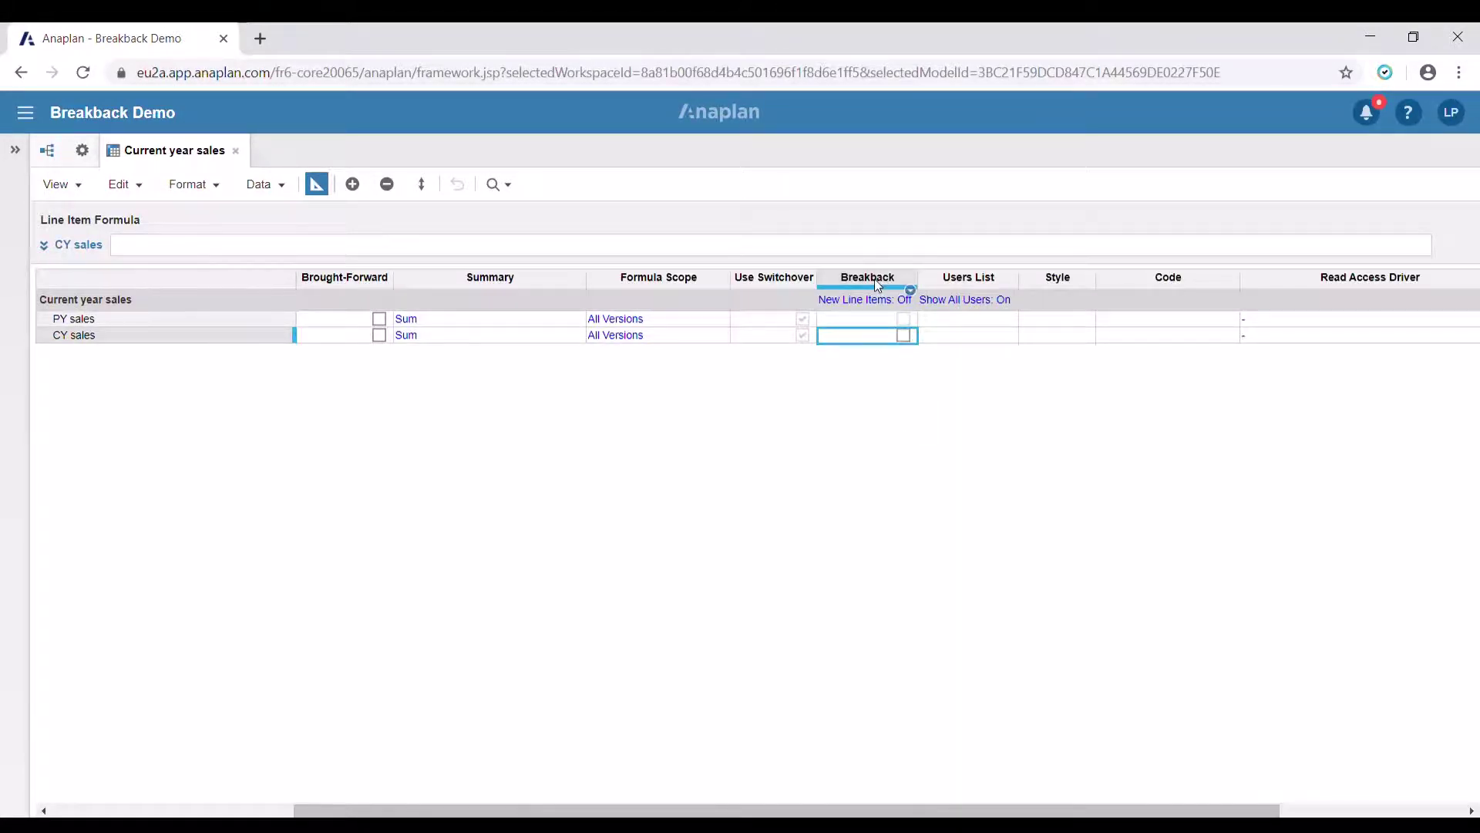
left_click(904, 336)
left_click(906, 302)
left_click(911, 300)
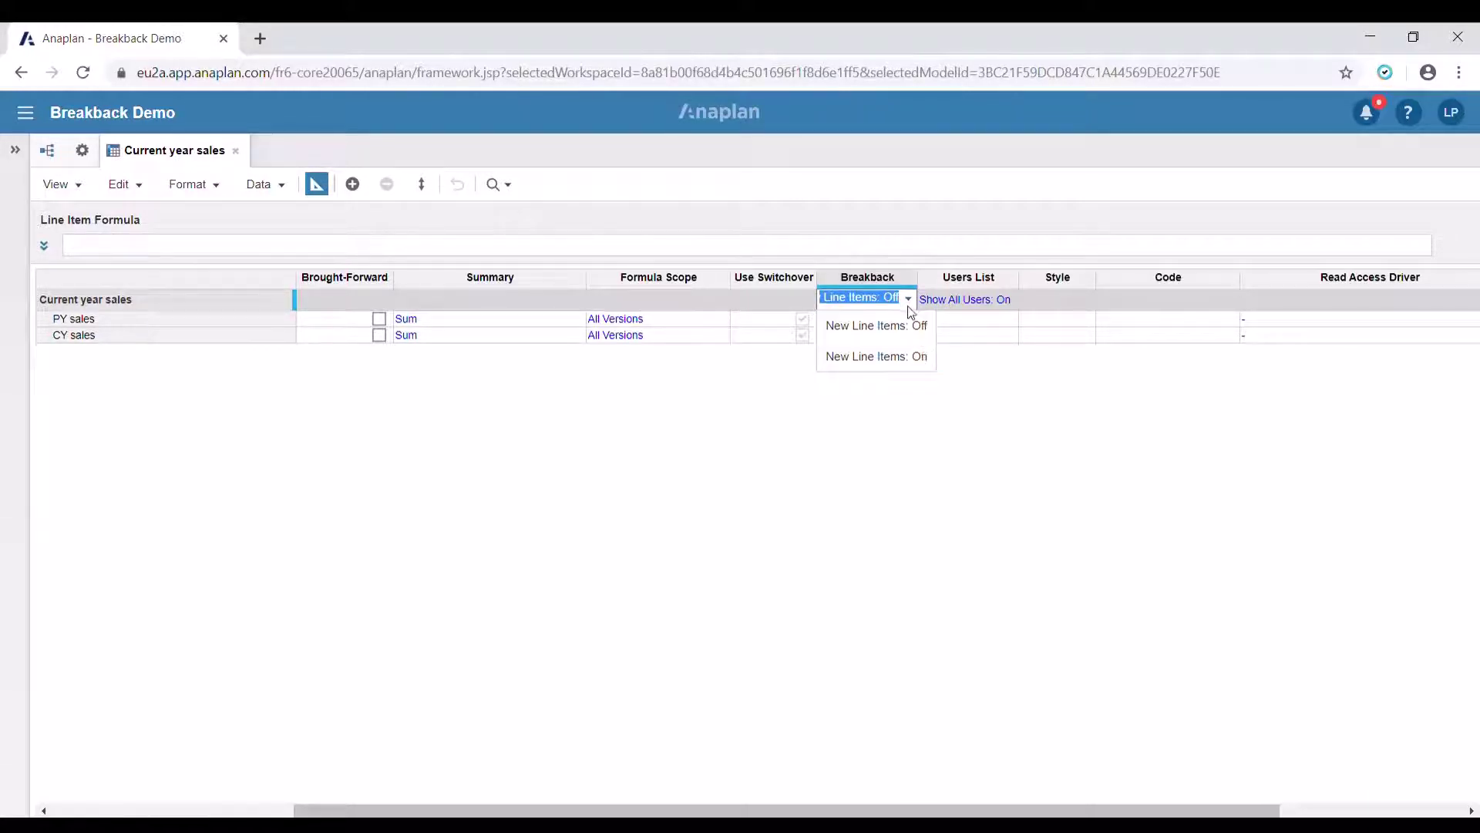
left_click(912, 303)
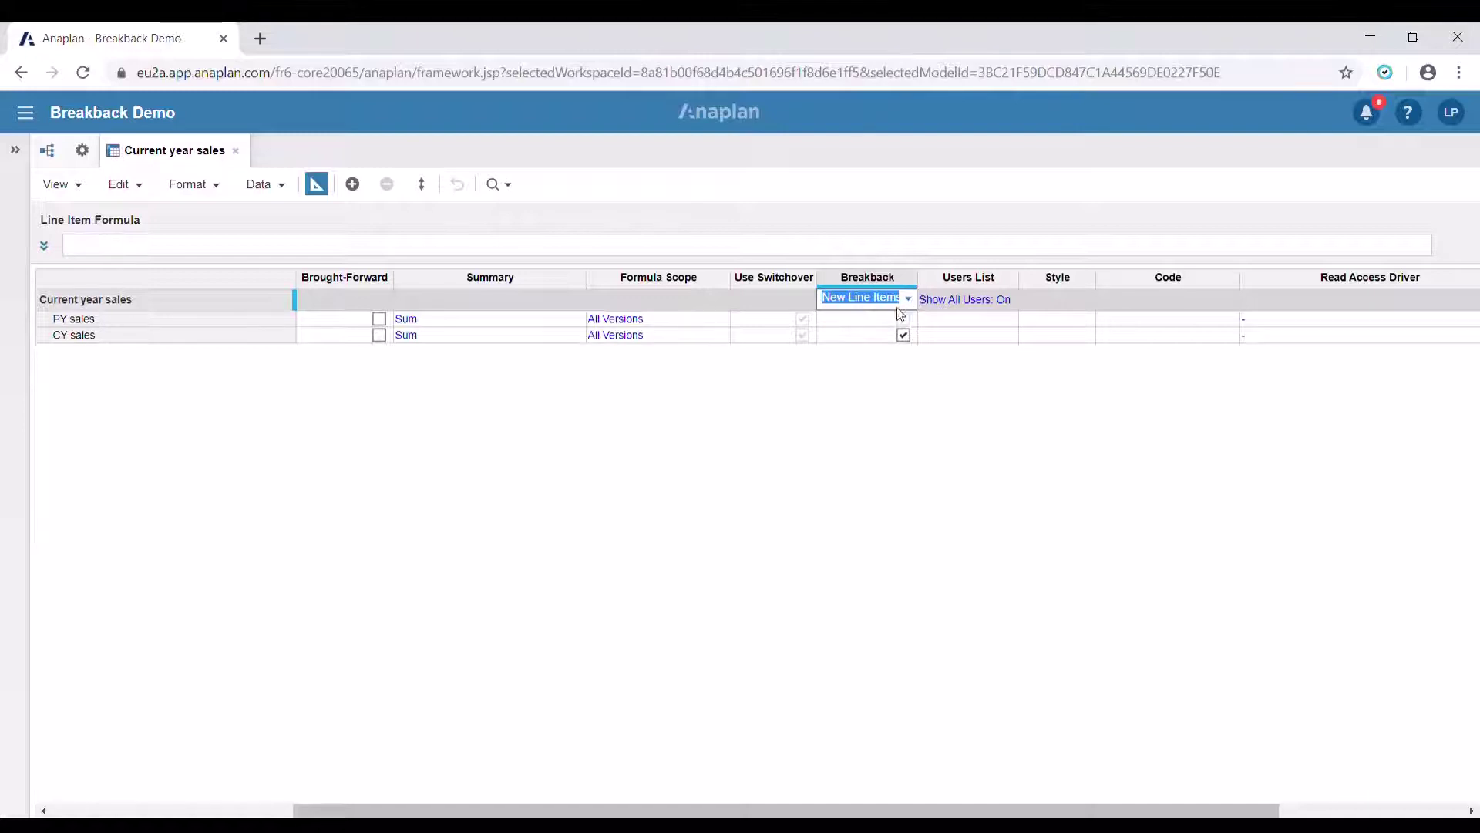
- Leave Blueprint view to return to the CY sales grid
left_click(322, 193)
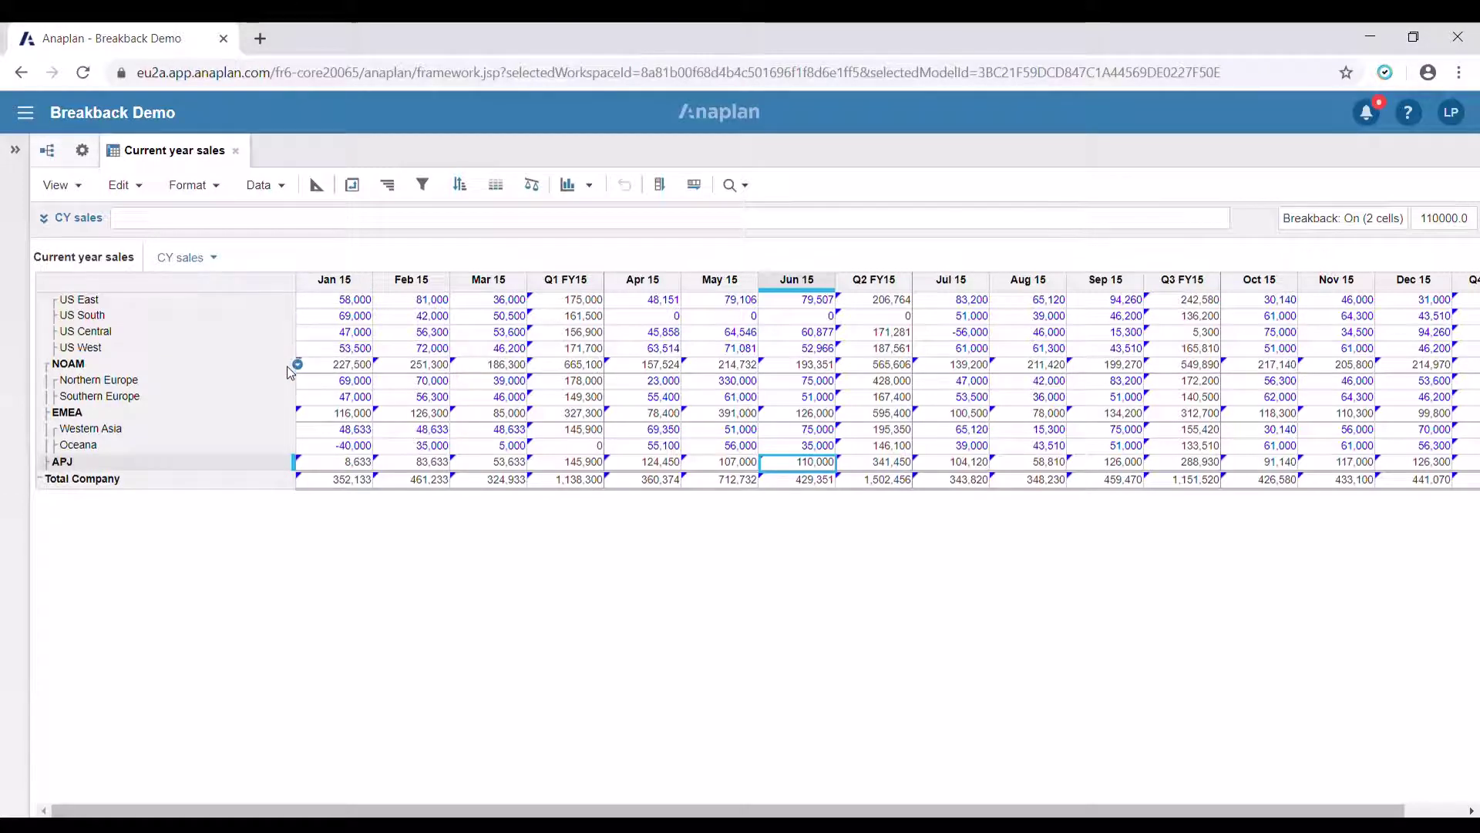
mouse_move(575, 379)
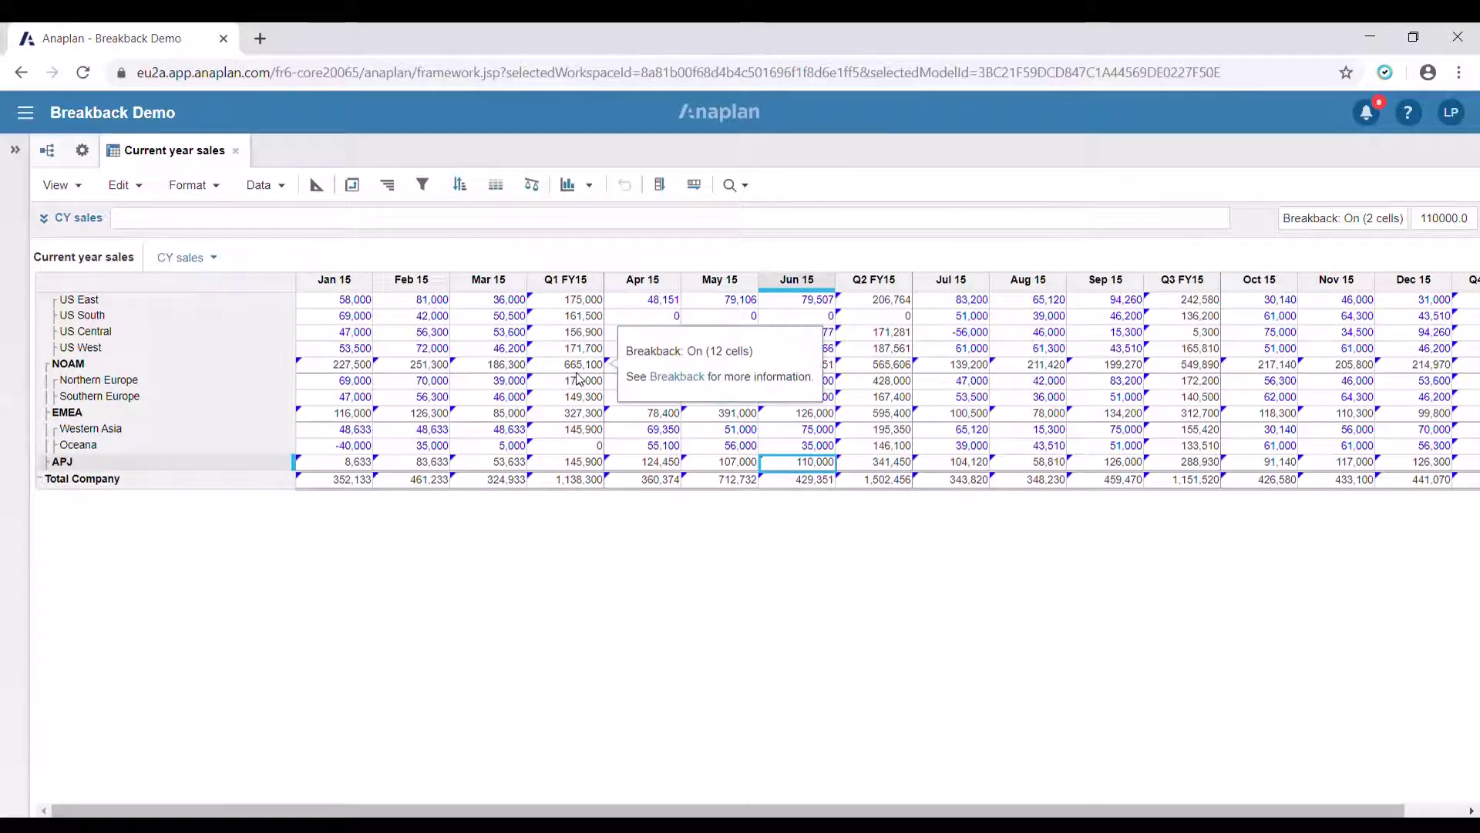
mouse_move(549, 417)
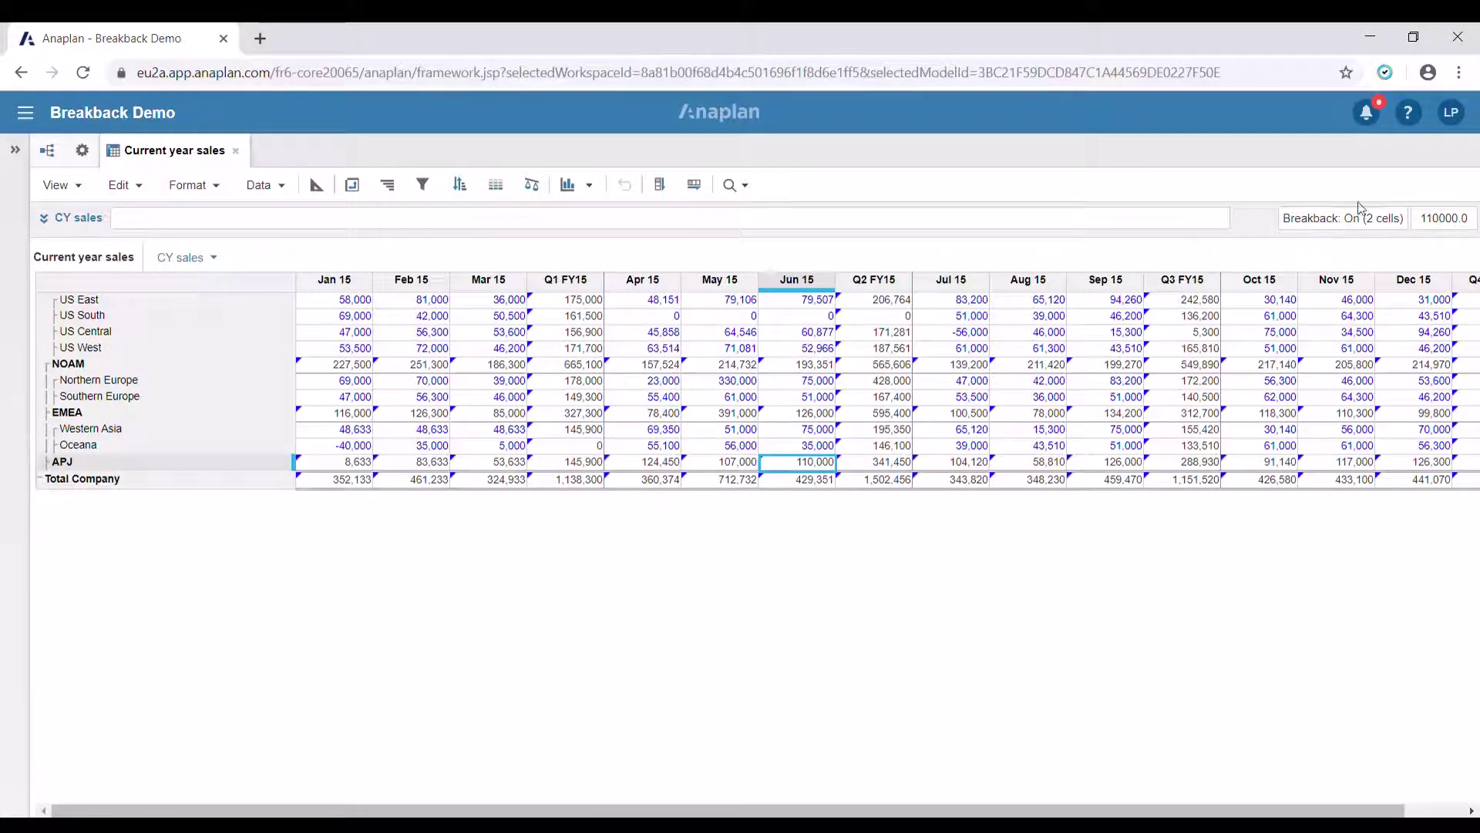
- Hide the breakback markers from the Help menu, then show them again
left_click(1408, 113)
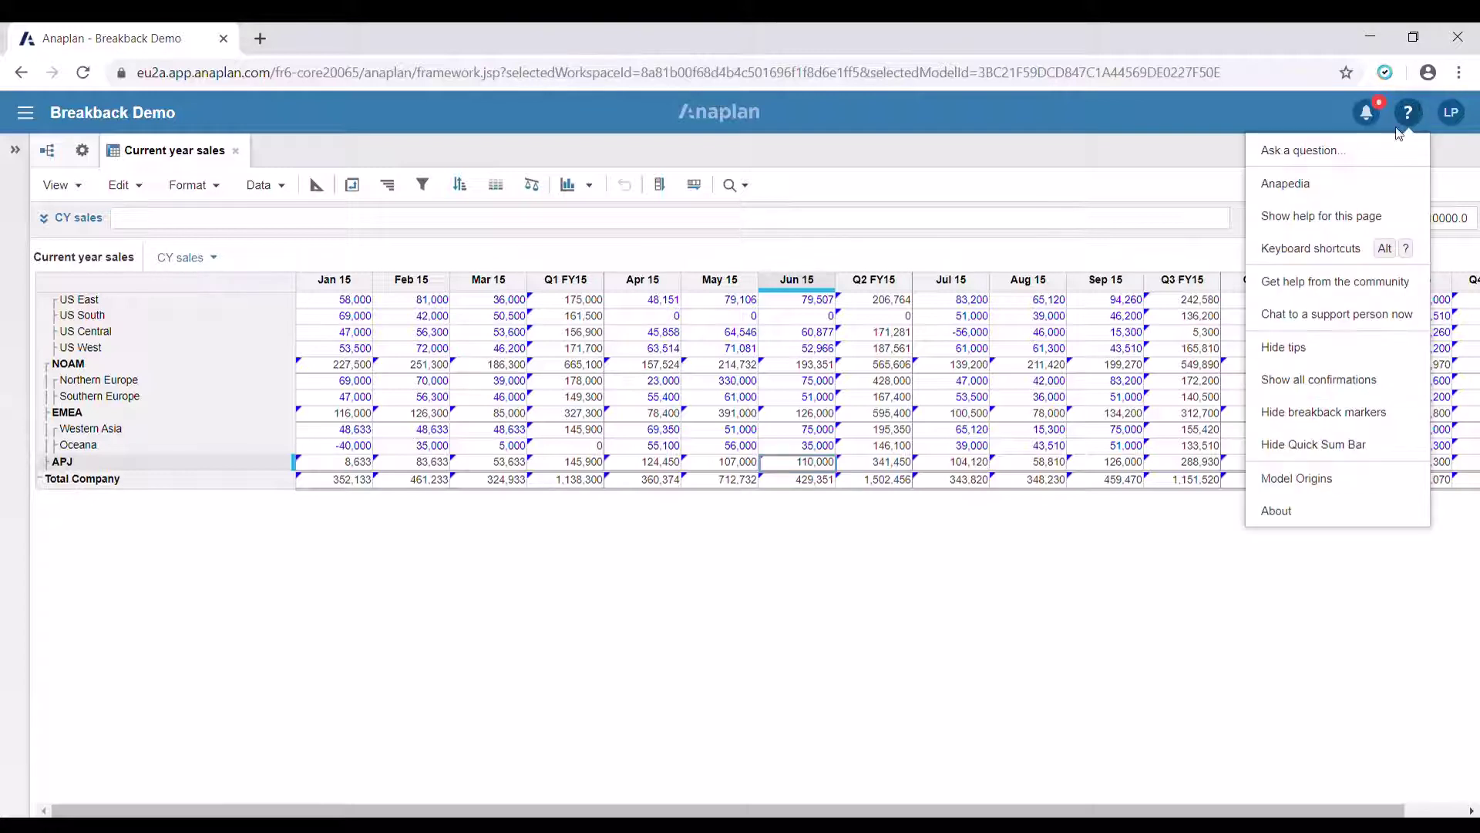
left_click(1345, 417)
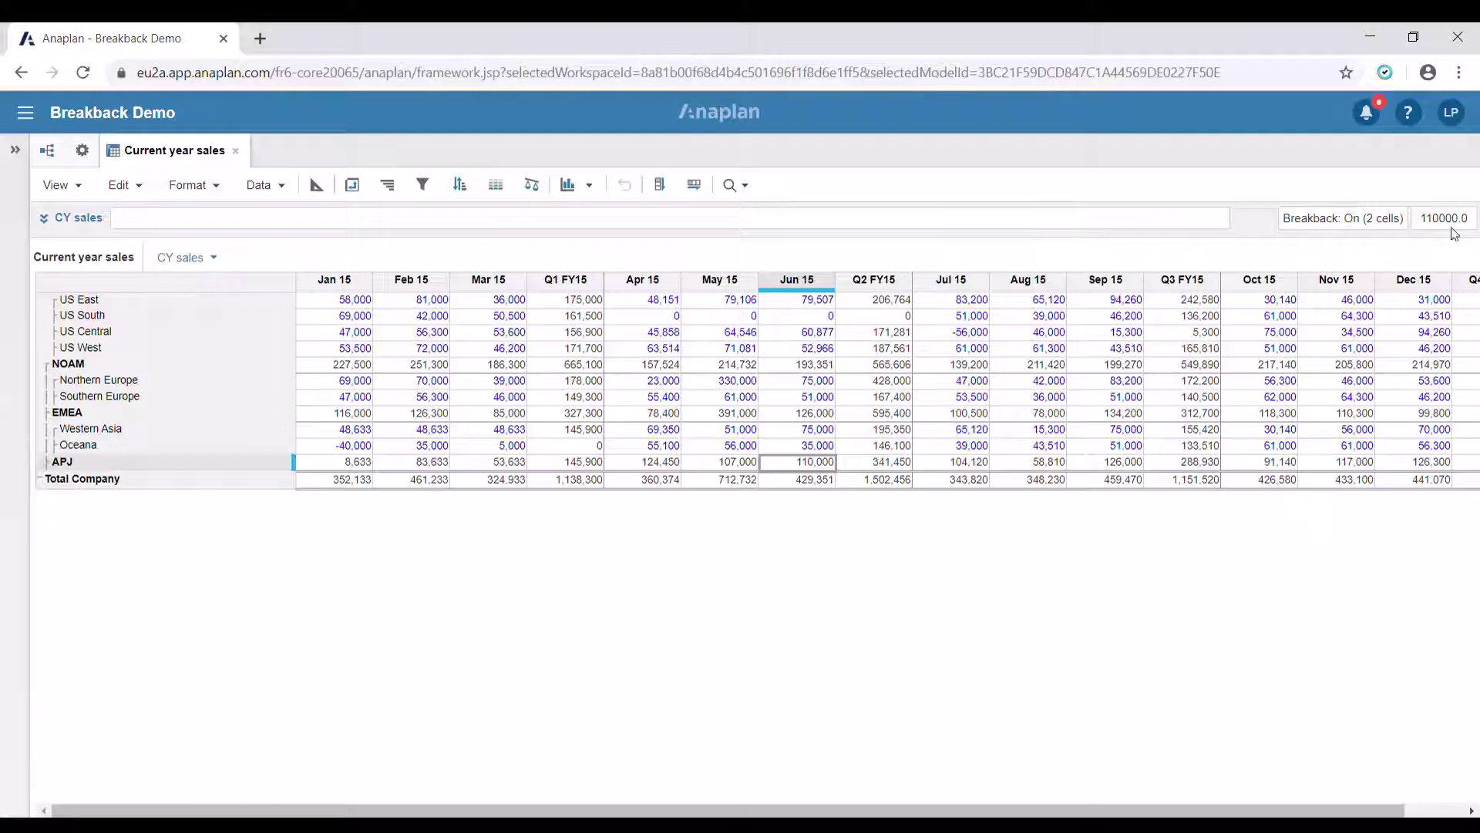
left_click(1408, 113)
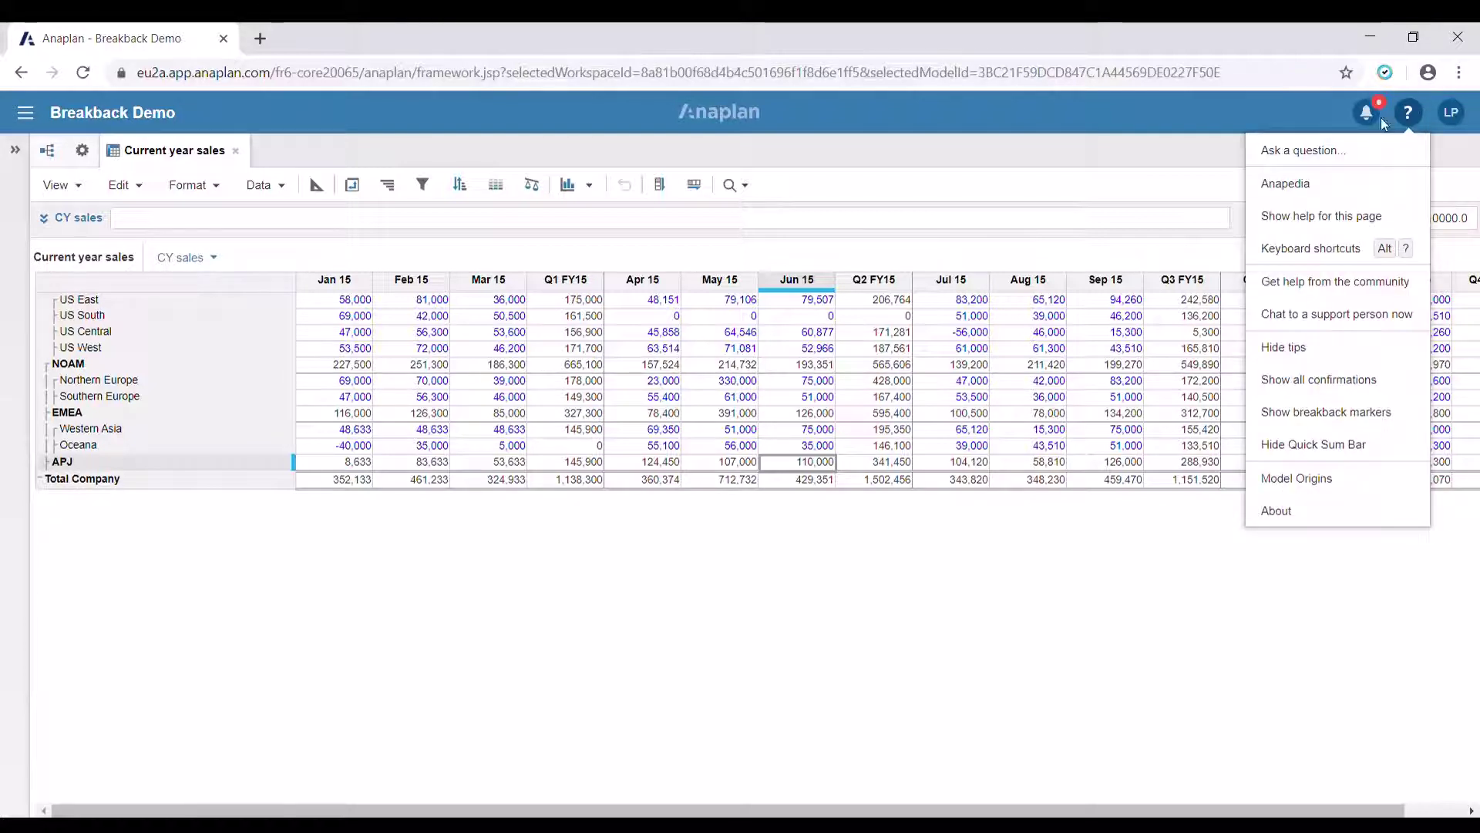
left_click(1319, 415)
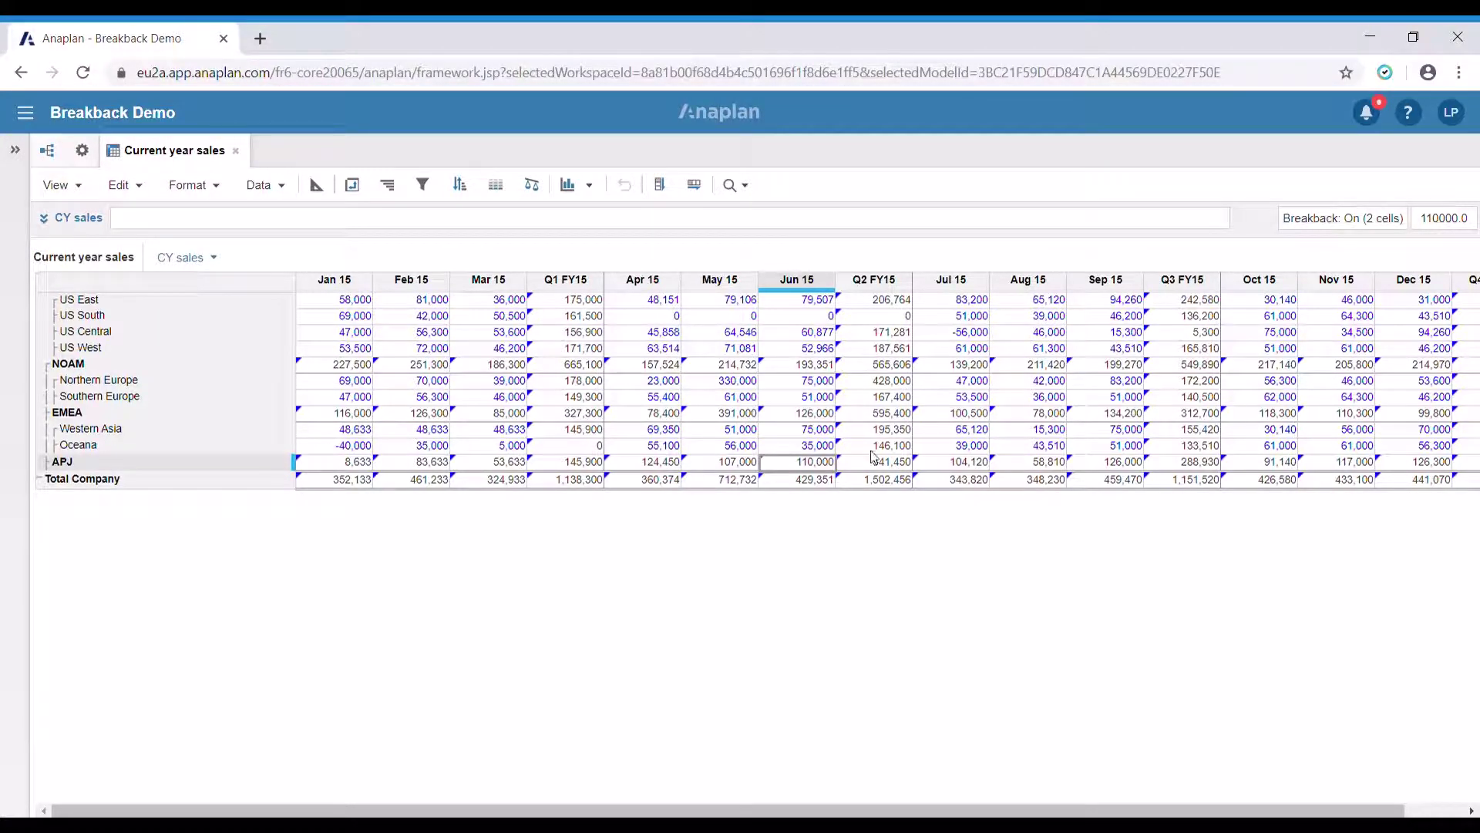
- Enter 180000 as Southern Europe's Q2 FY15 total so it breaks back across April–June
mouse_move(880, 417)
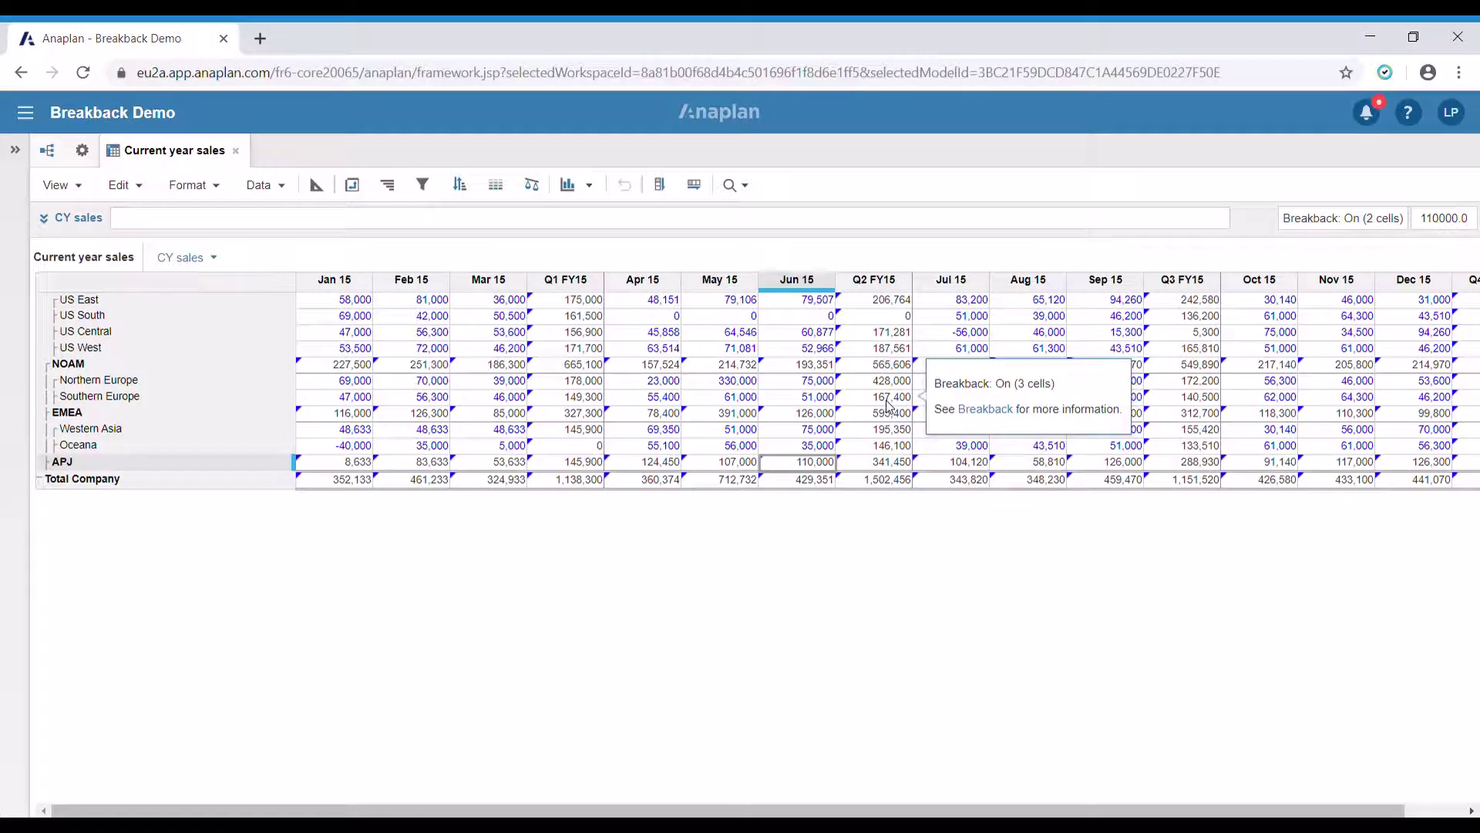
left_click(889, 404)
type("18")
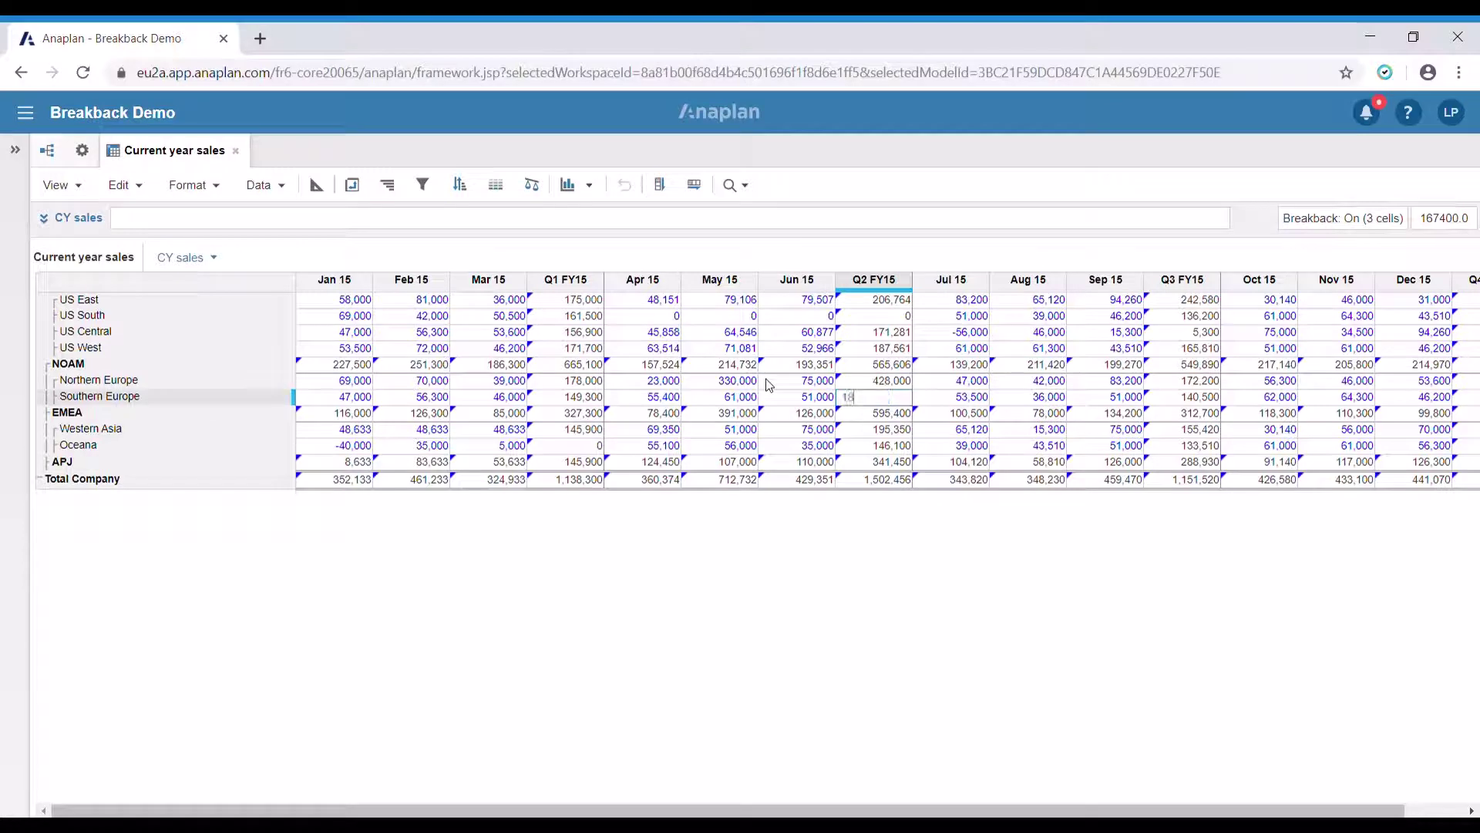
type("0000")
key("Return")
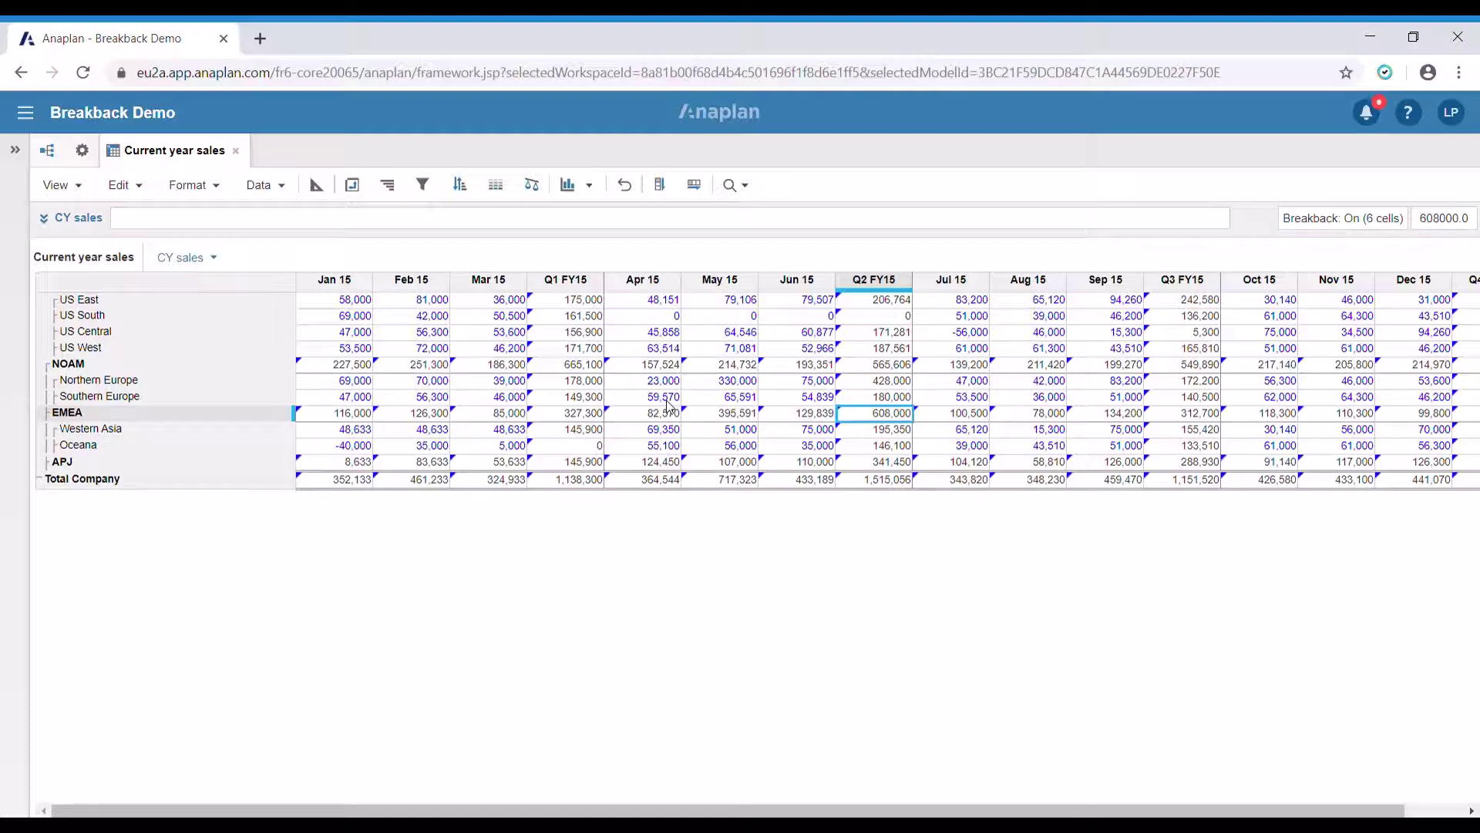
- Set US South's Q2 FY15 total to 30,000, spreading 10,000 to each month
mouse_move(883, 321)
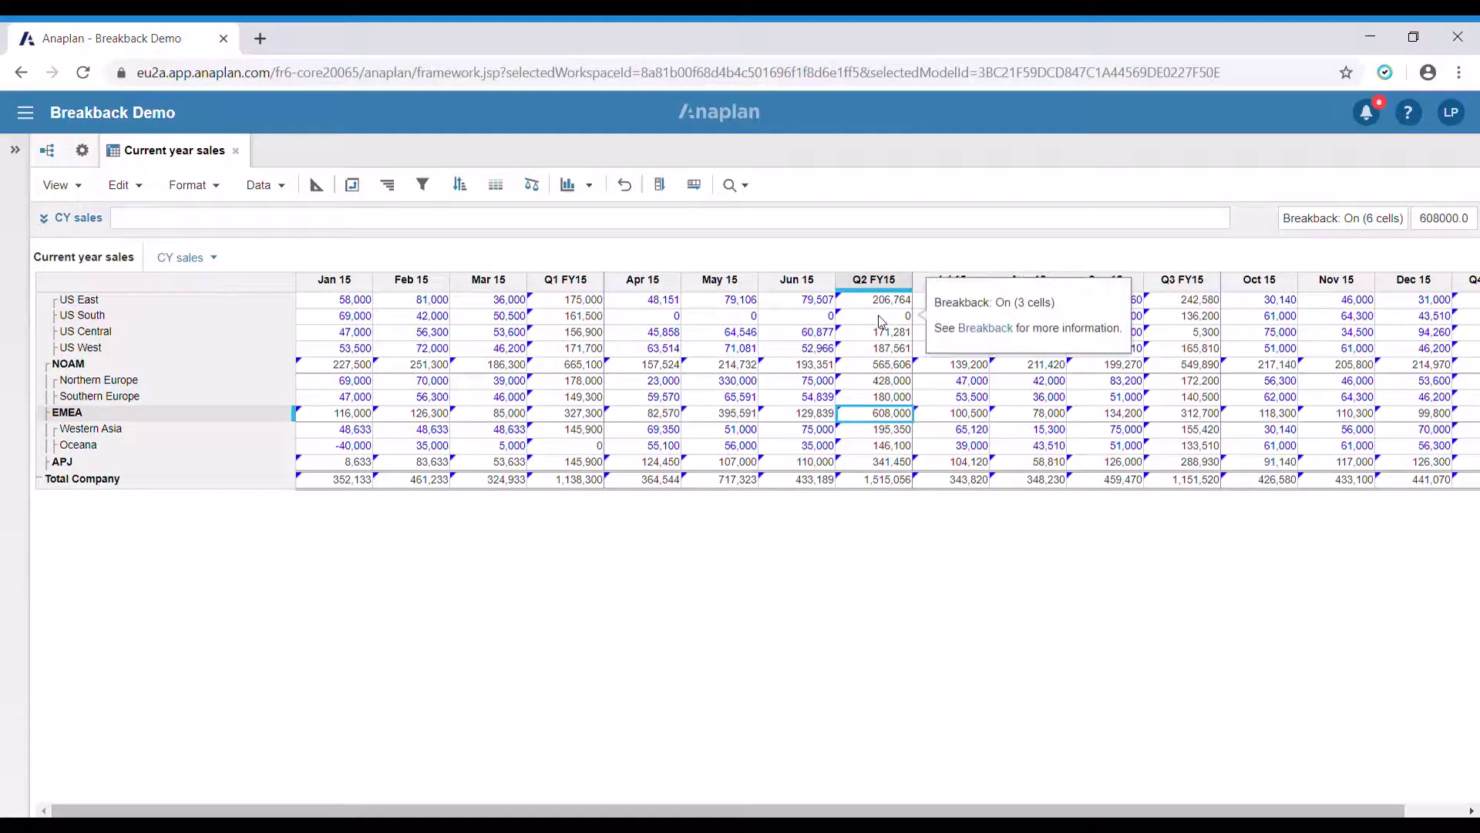
double_click(893, 317)
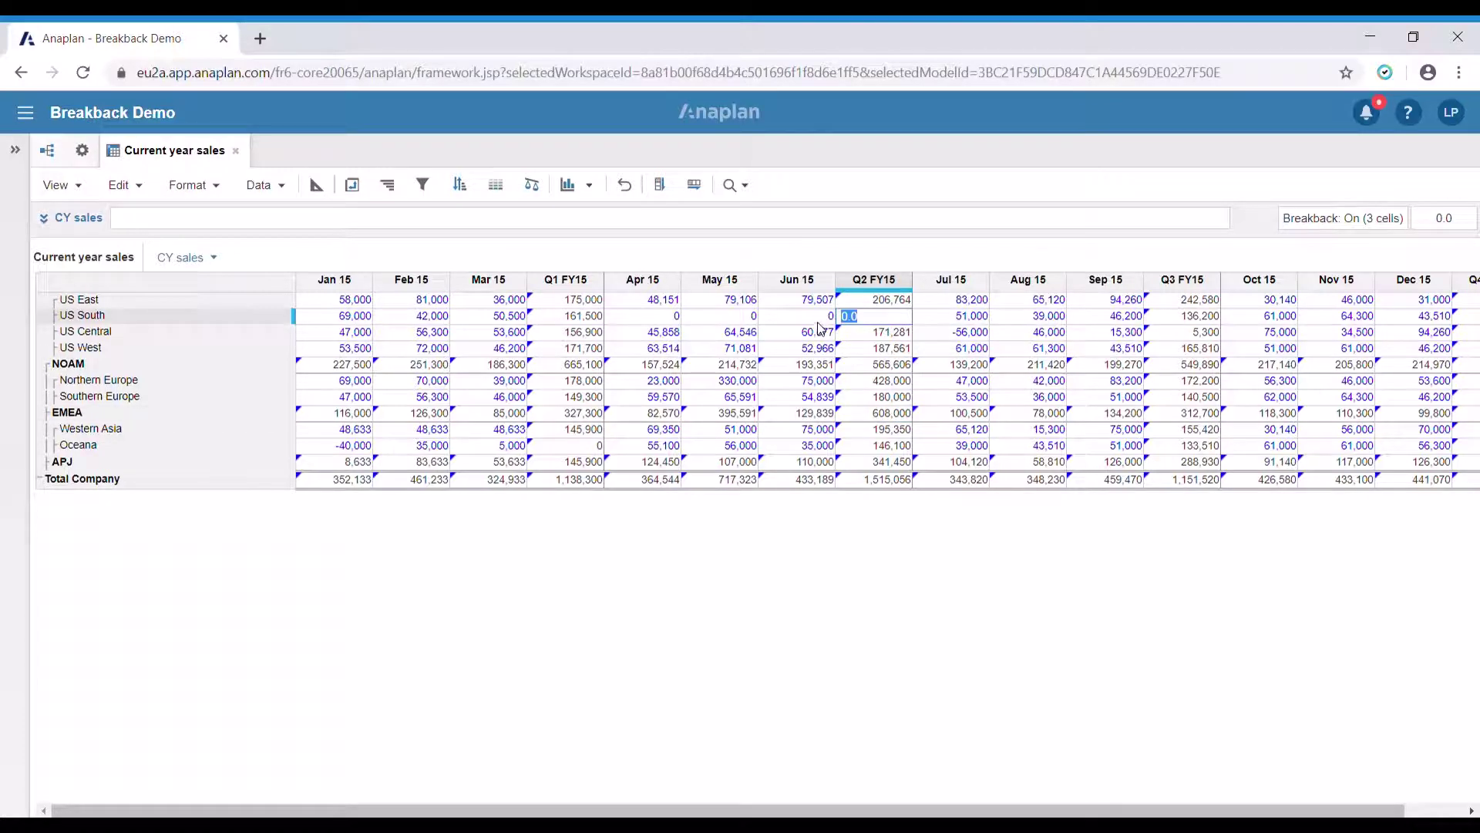
type("30000")
key("Return")
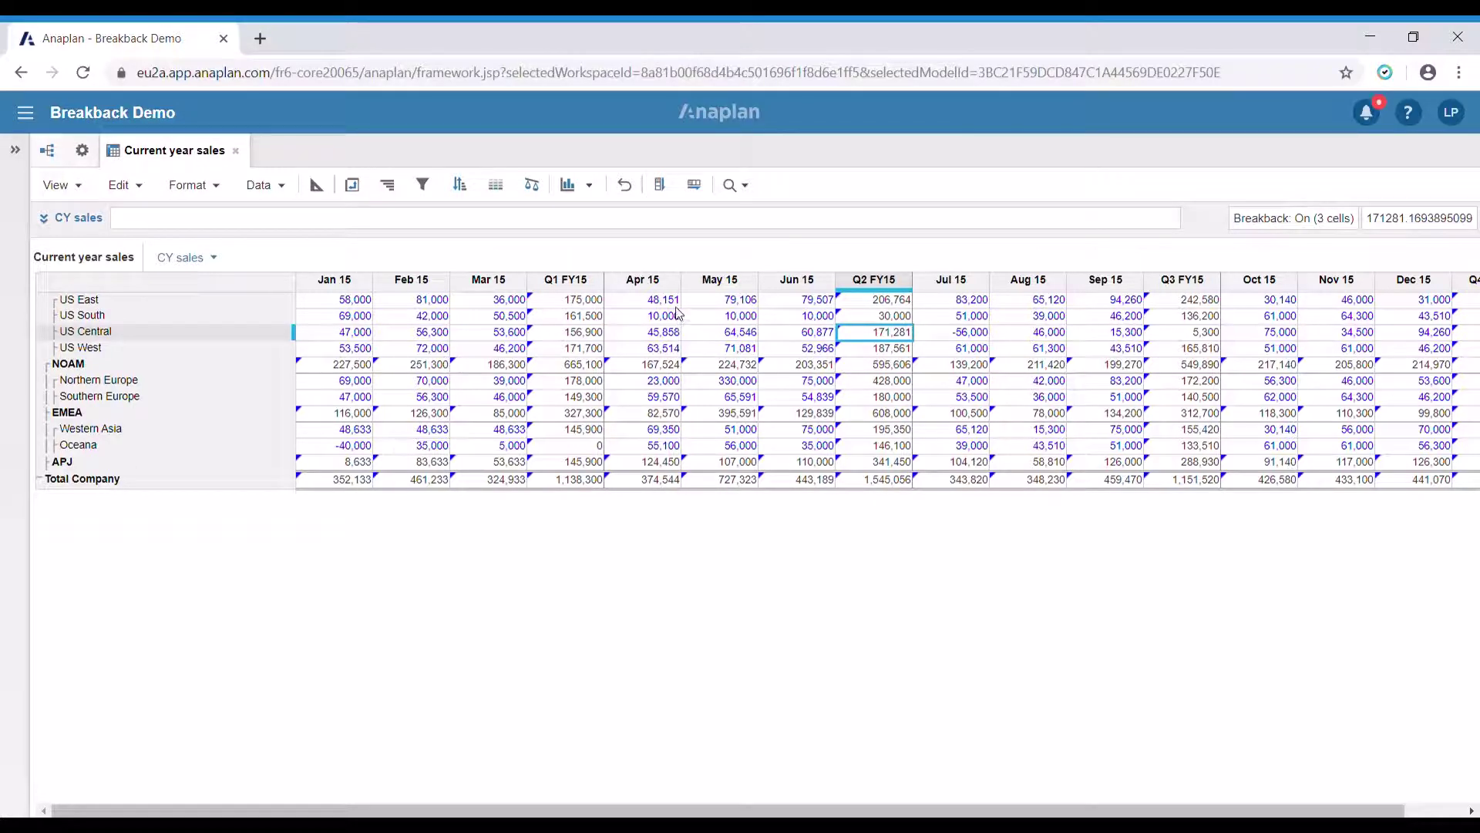
- Try entering 145900 for Oceana's zero-sum Q1 FY15 total and dismiss the breakback error
left_click(359, 450)
left_click_drag(358, 450, 474, 451)
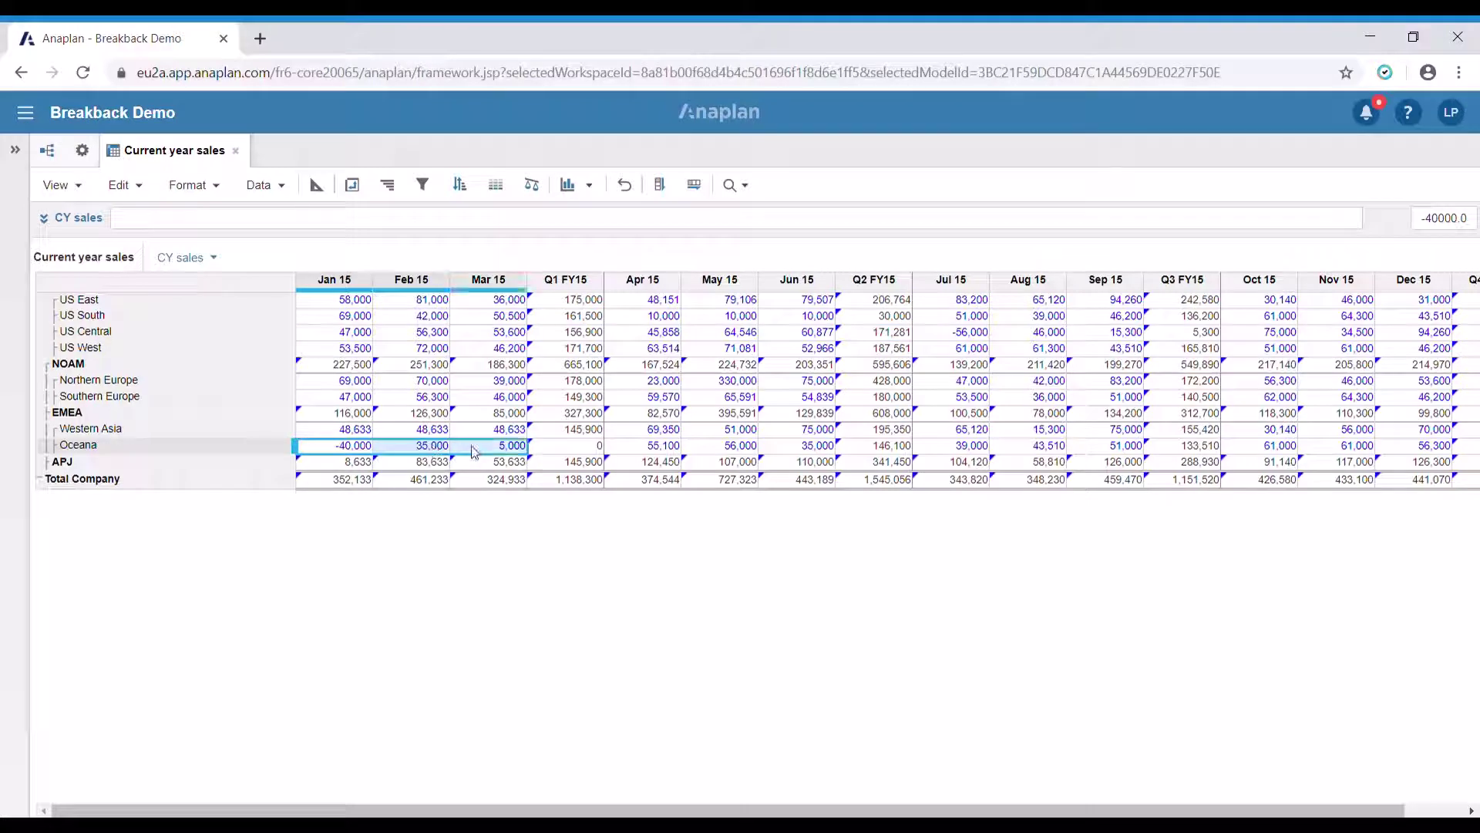
left_click(582, 450)
double_click(586, 451)
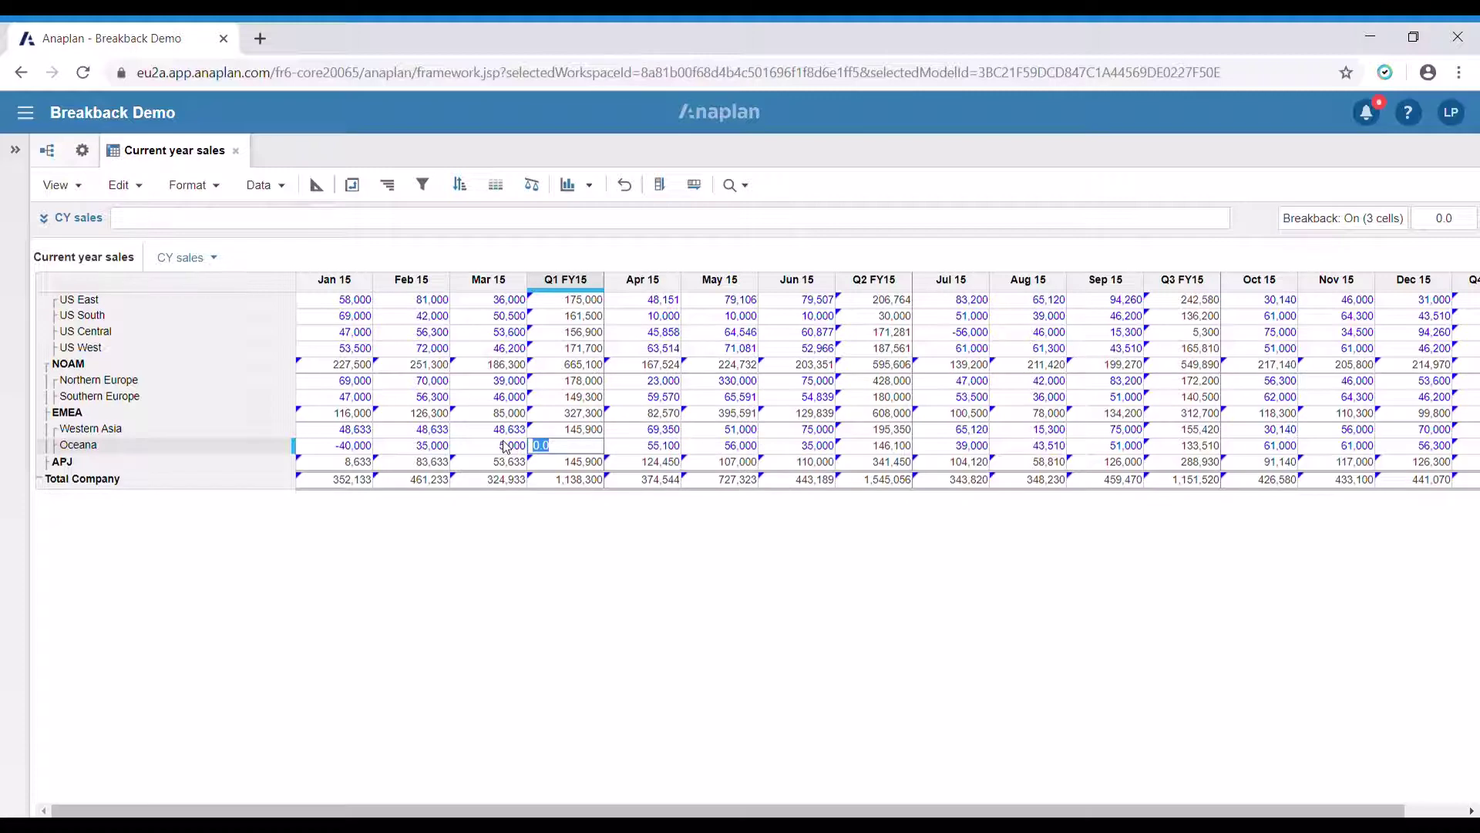
type("145900")
key("Return")
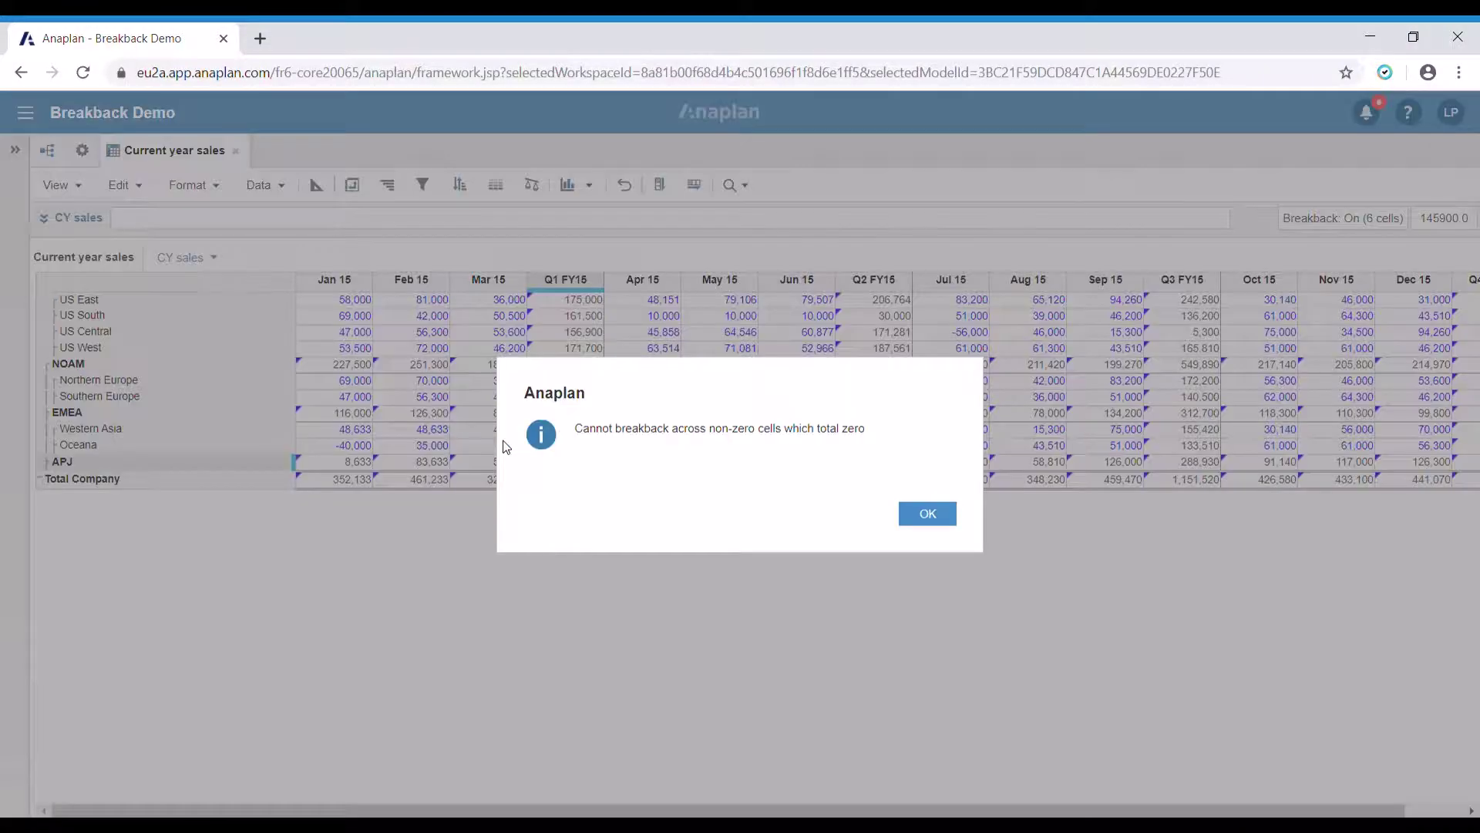
left_click(928, 517)
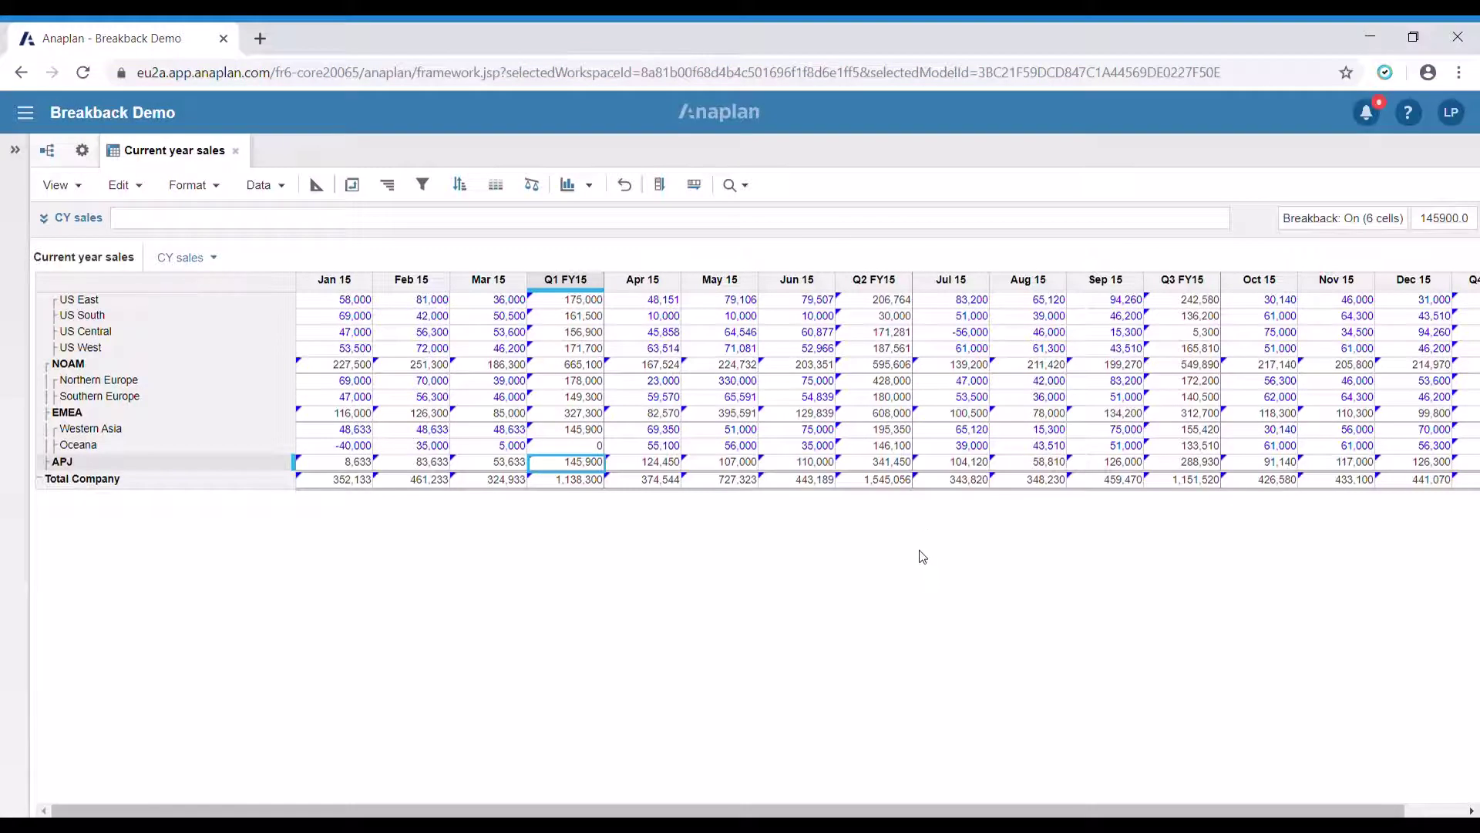
- Replace the NOAM Q2 FY15 total with 700,000 so breakback spreads it over April–June
double_click(894, 372)
key("BackSpace")
key("BackSpace")
key("BackSpace")
key("BackSpace")
key("BackSpace")
key("BackSpace")
key("BackSpace")
key("BackSpace")
key("BackSpace")
key("BackSpace")
key("BackSpace")
key("BackSpace")
key("BackSpace")
key("BackSpace")
key("BackSpace")
key("BackSpace")
key("BackSpace")
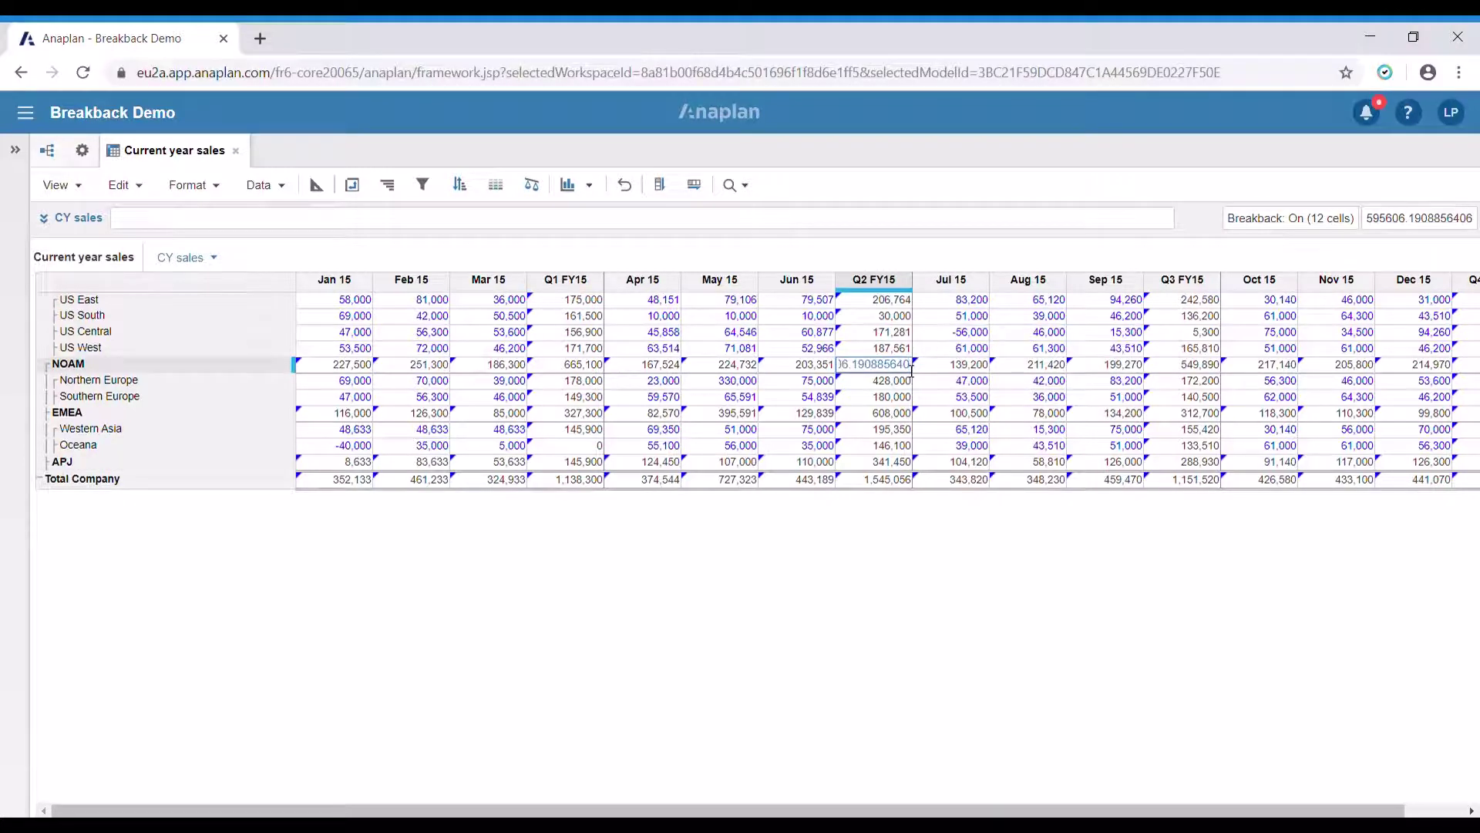
type("700000")
key("Return")
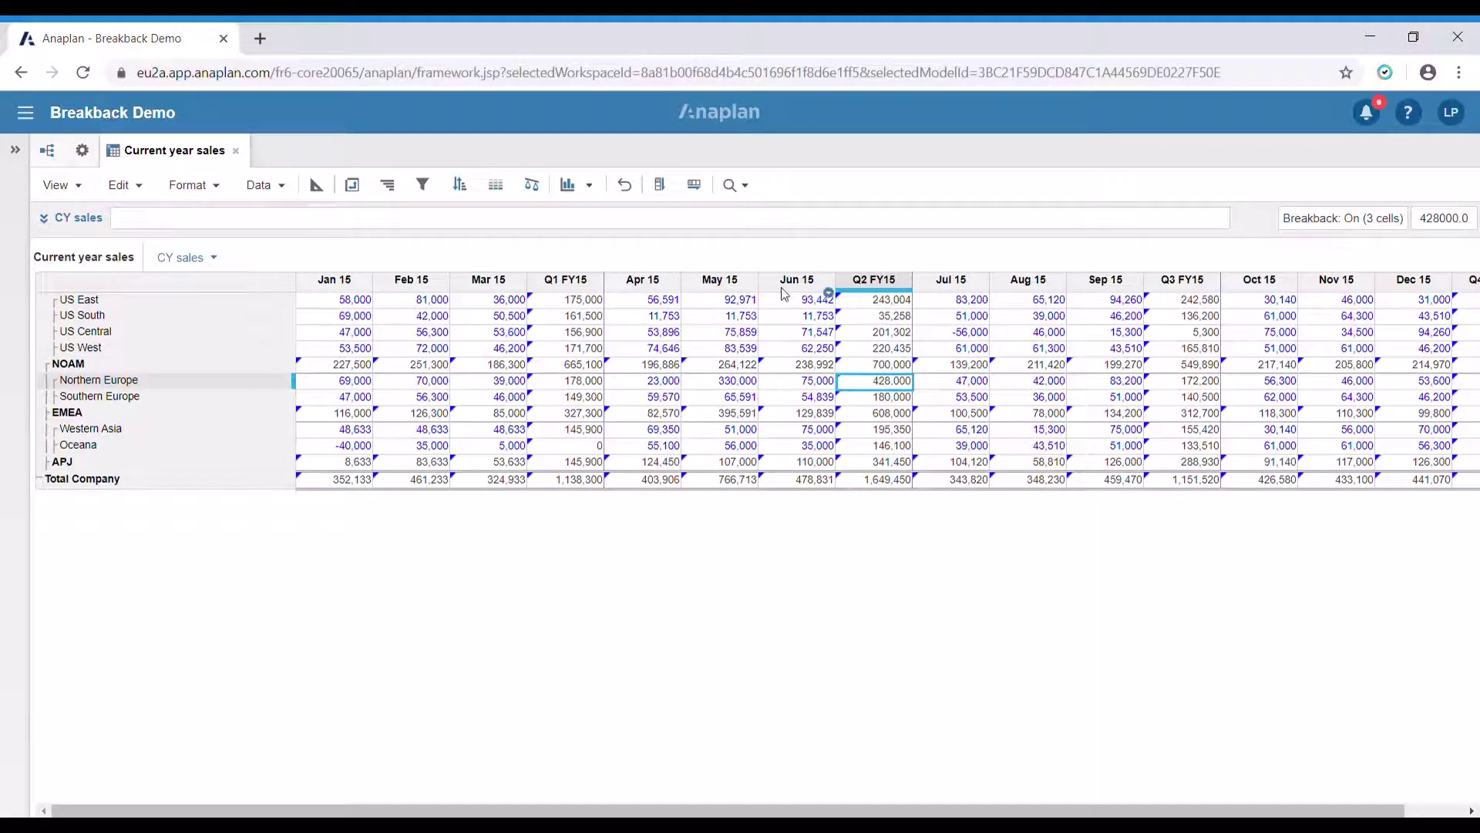
mouse_move(816, 373)
- Place a breakback hold on Northern Europe's Jun 15 value of 75,000
right_click(830, 388)
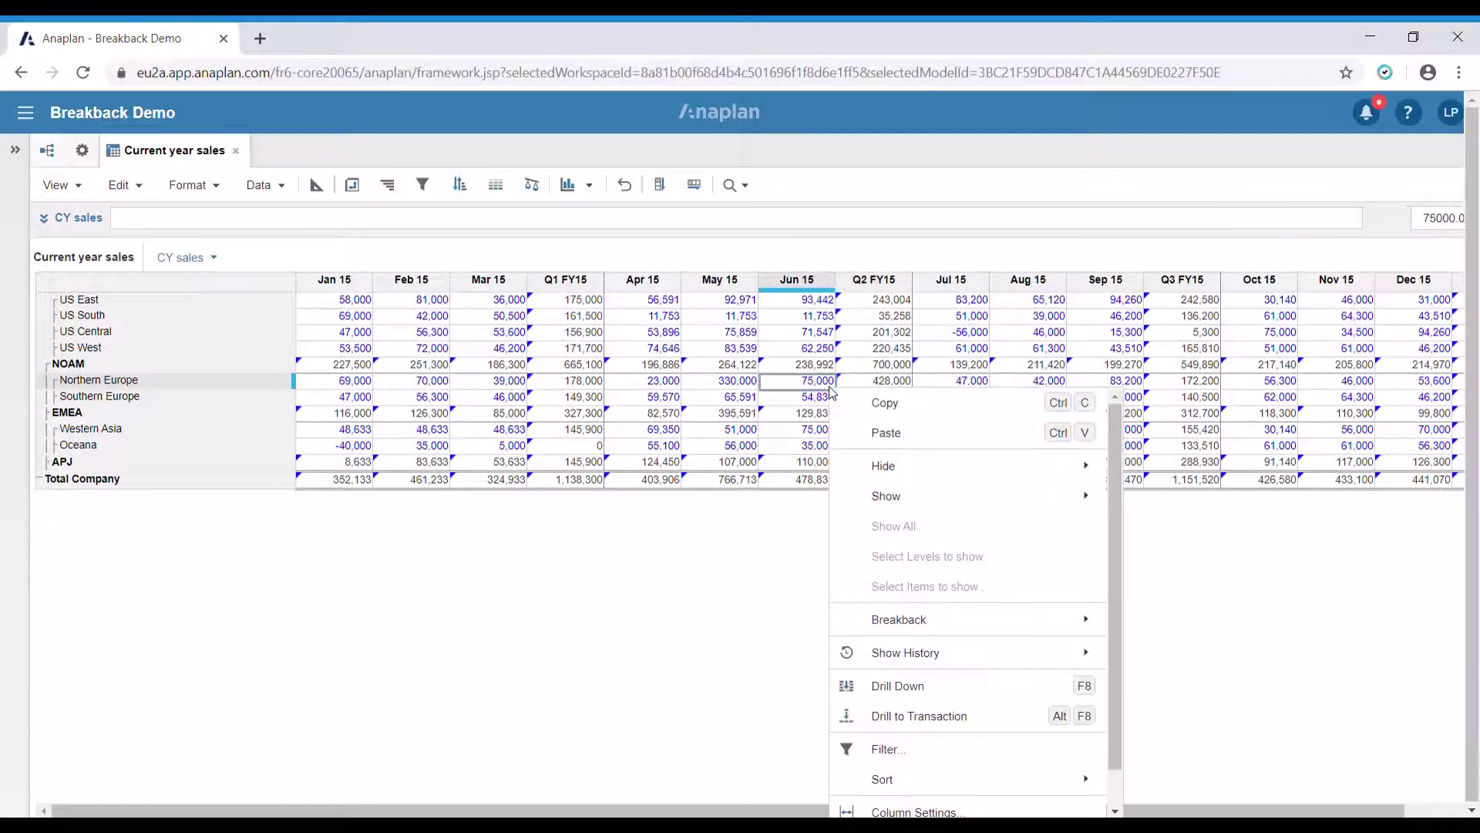
mouse_move(979, 633)
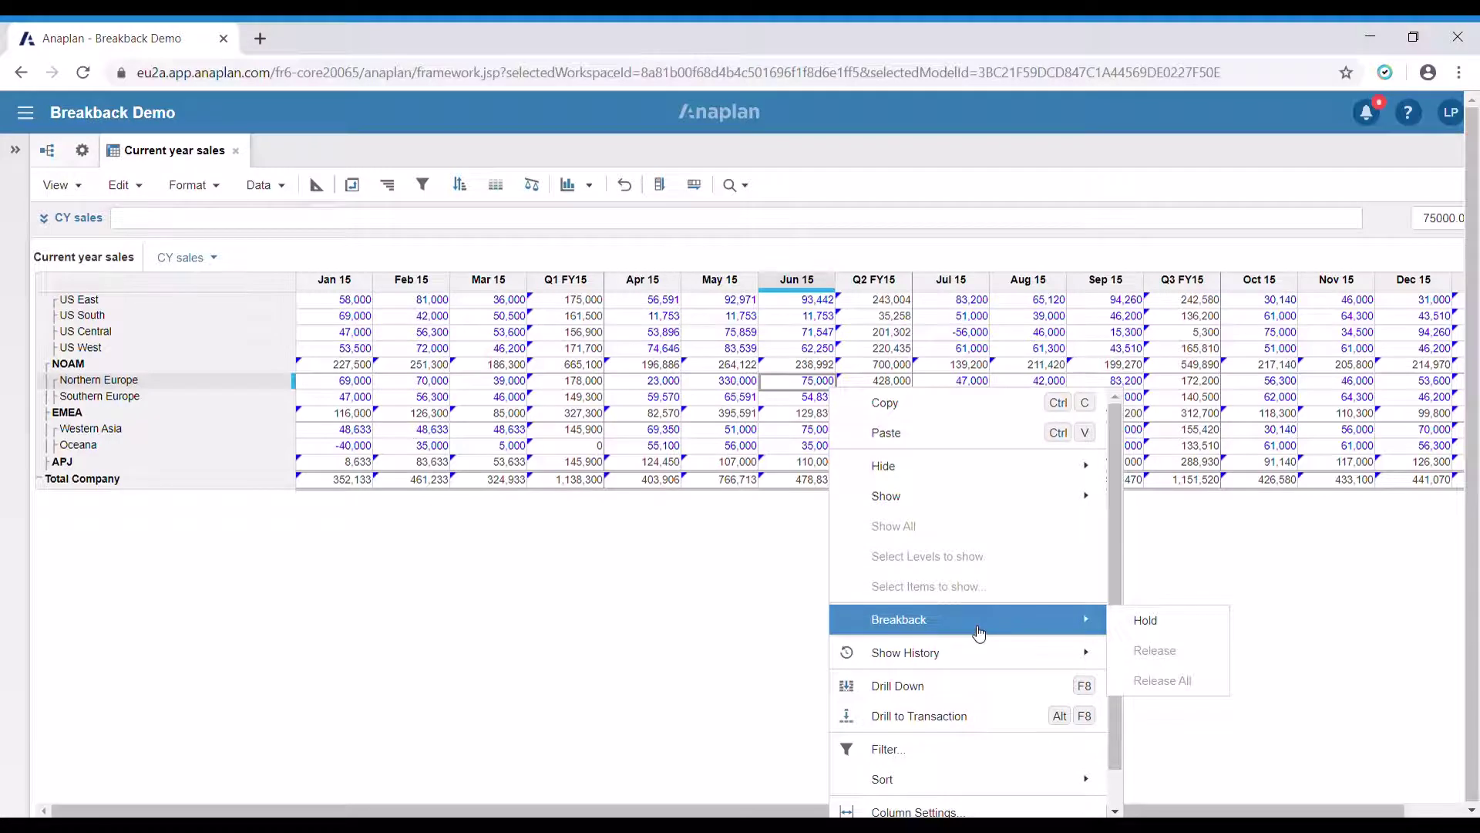
left_click(1161, 621)
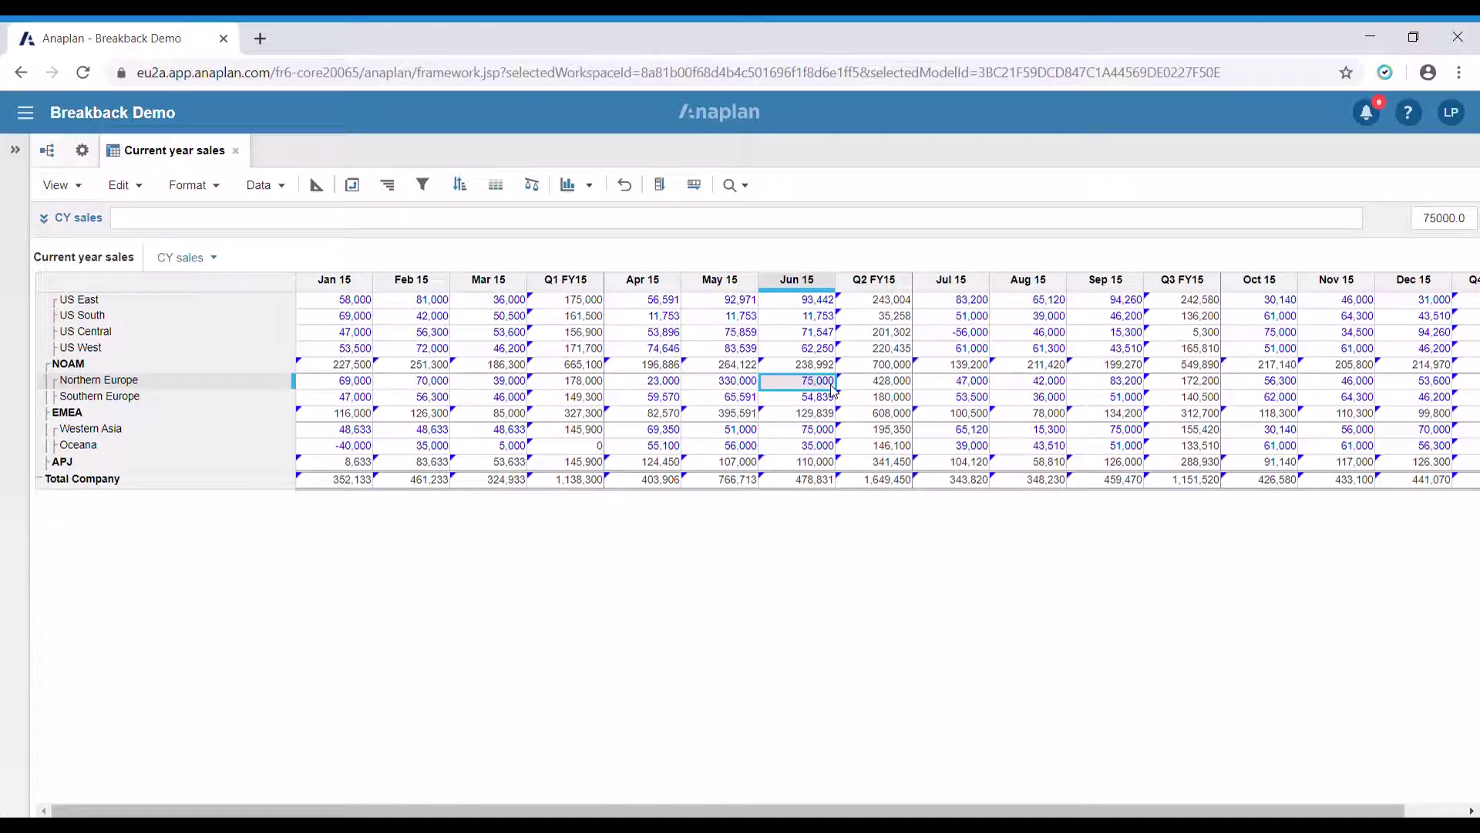
- Change EMEA's Jun 15 total to 140,000 while held Northern Europe stays at 75,000
double_click(784, 386)
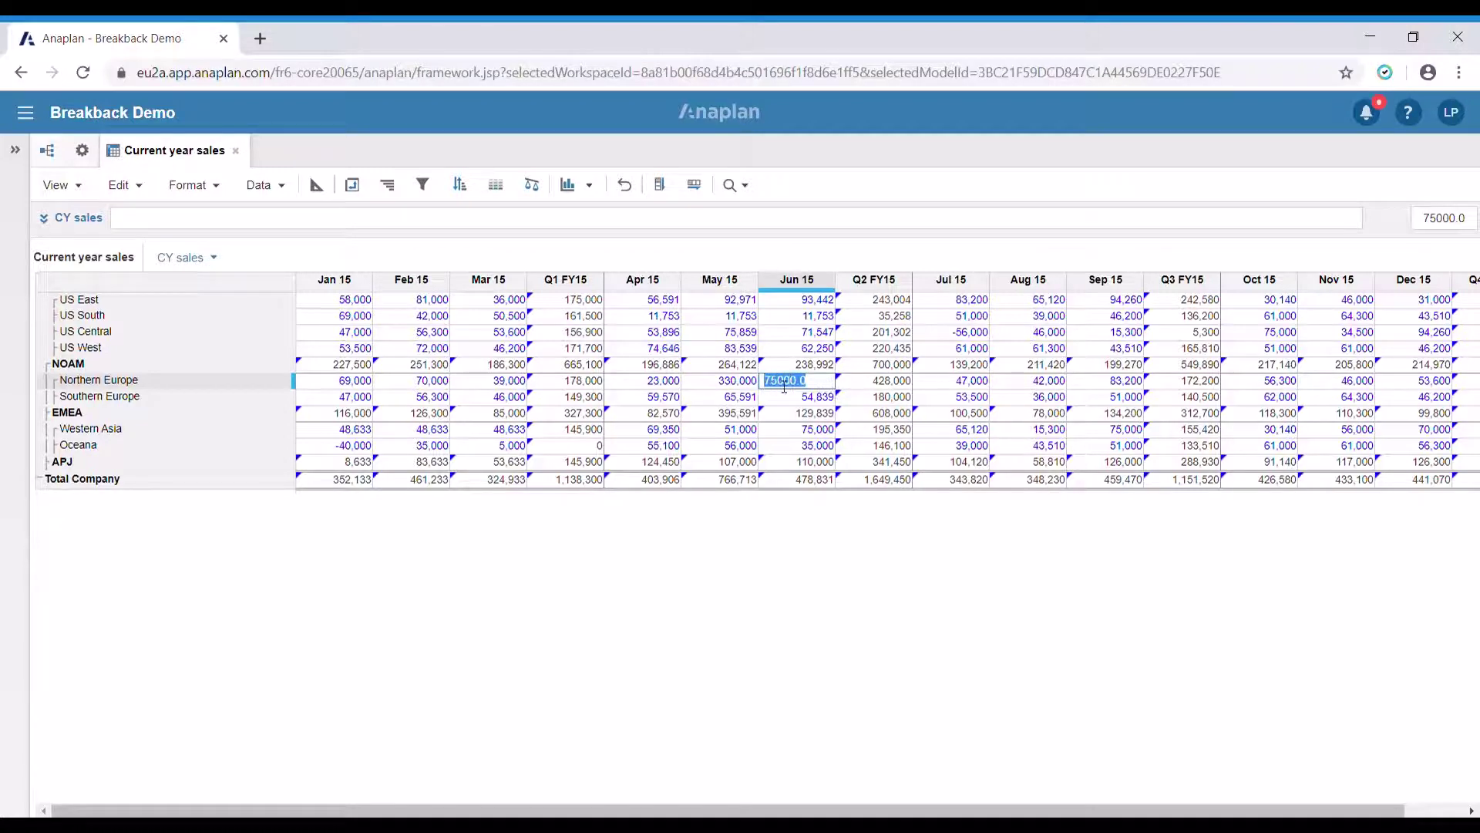
key("Return")
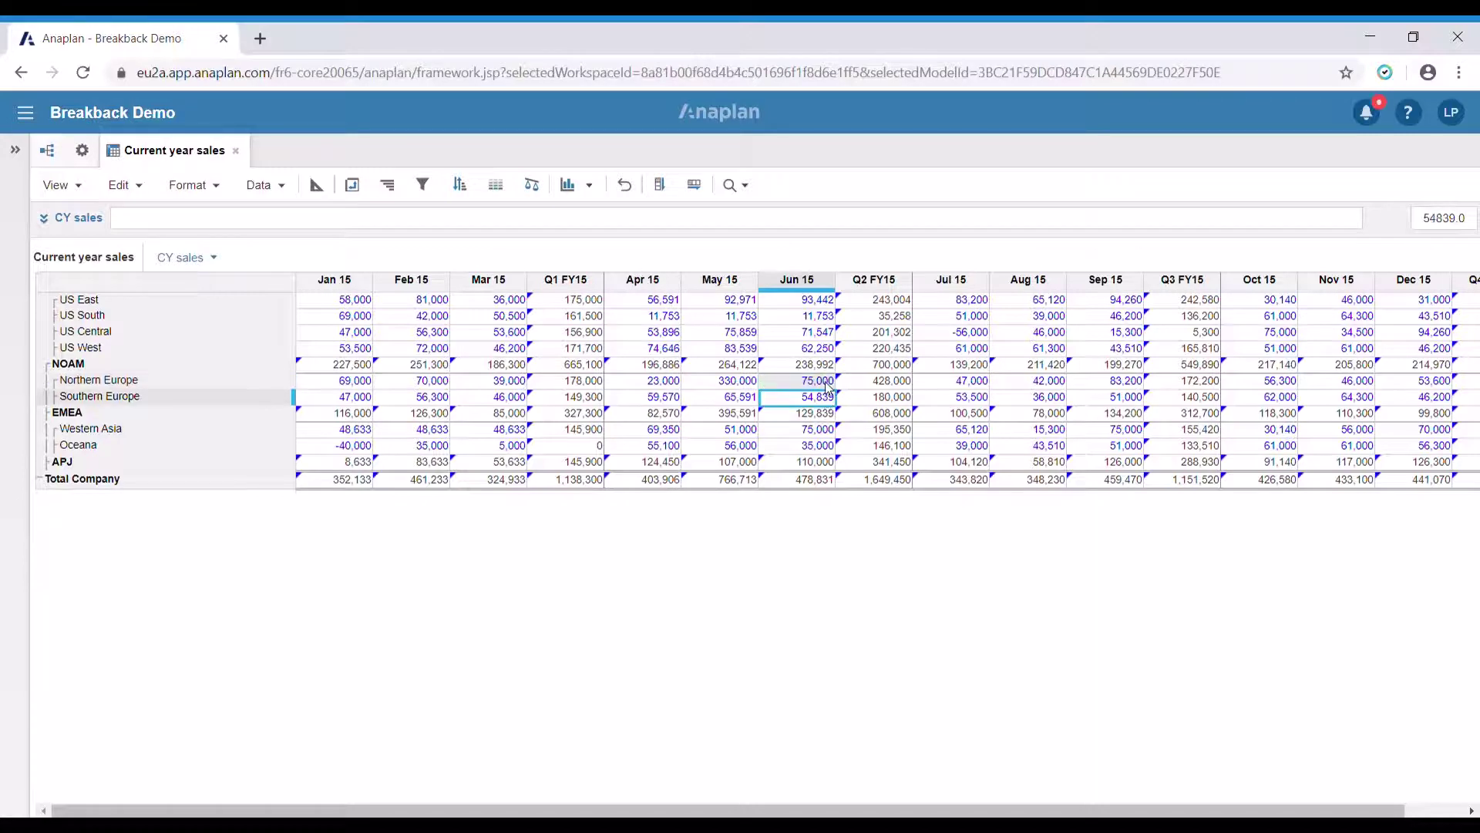
double_click(829, 416)
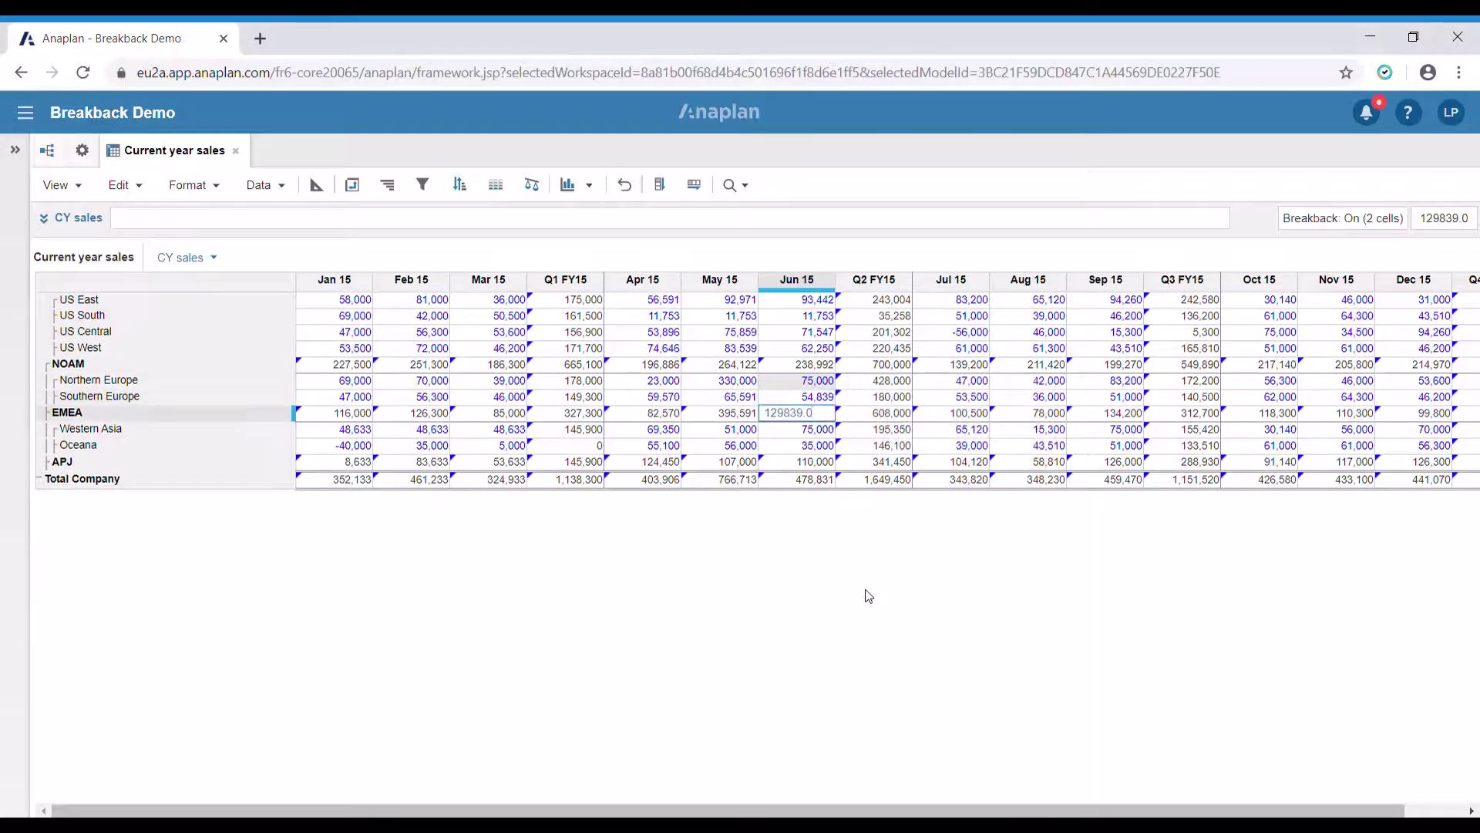
key("BackSpace")
key("BackSpace")
key("BackSpace")
key("BackSpace")
key("BackSpace")
key("BackSpace")
key("BackSpace")
key("BackSpace")
type("140,000")
key("Return")
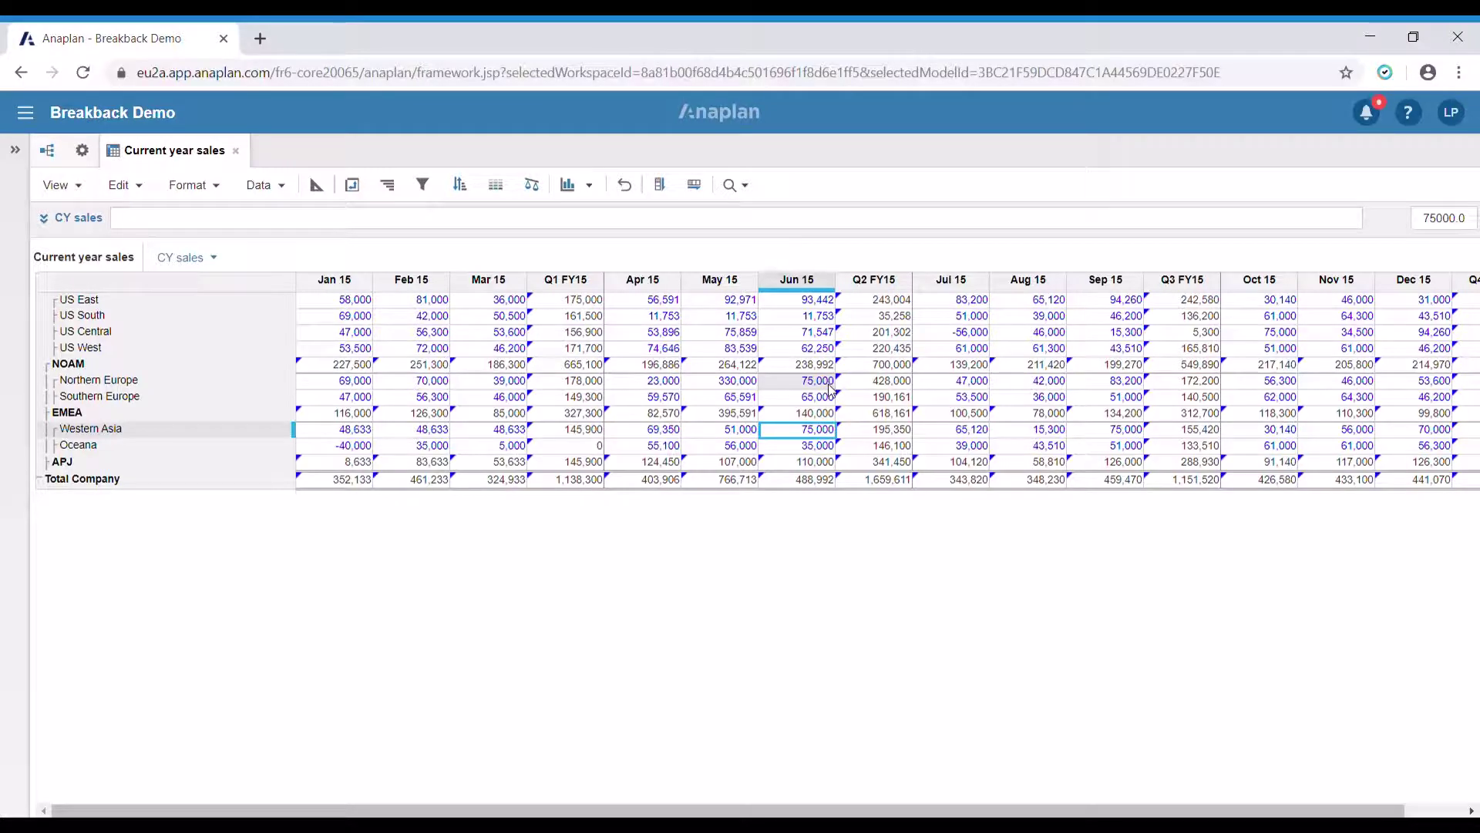
- Release all breakback holds, including Northern Europe's Jun 15 cell
right_click(829, 386)
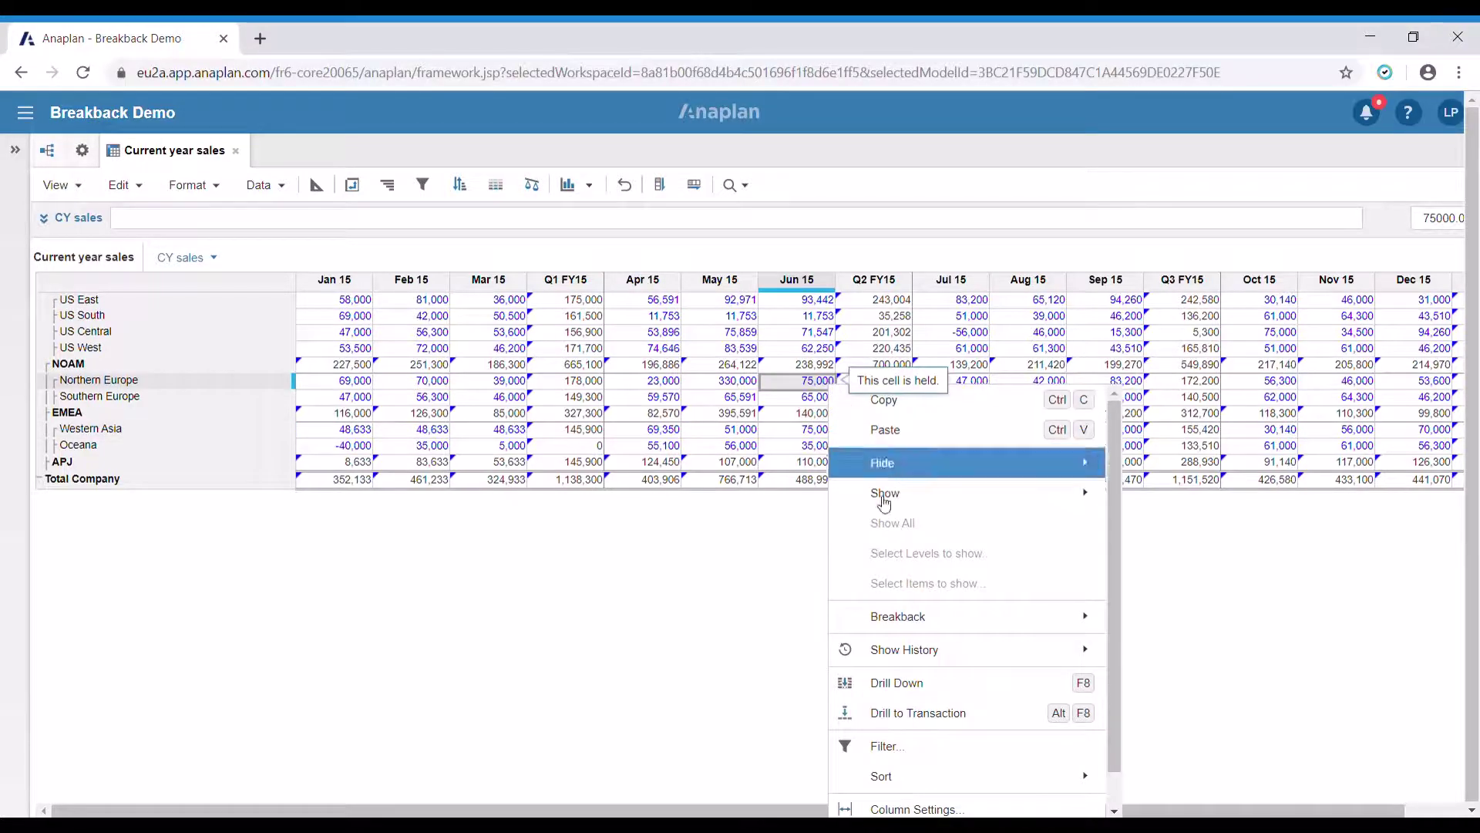
mouse_move(902, 624)
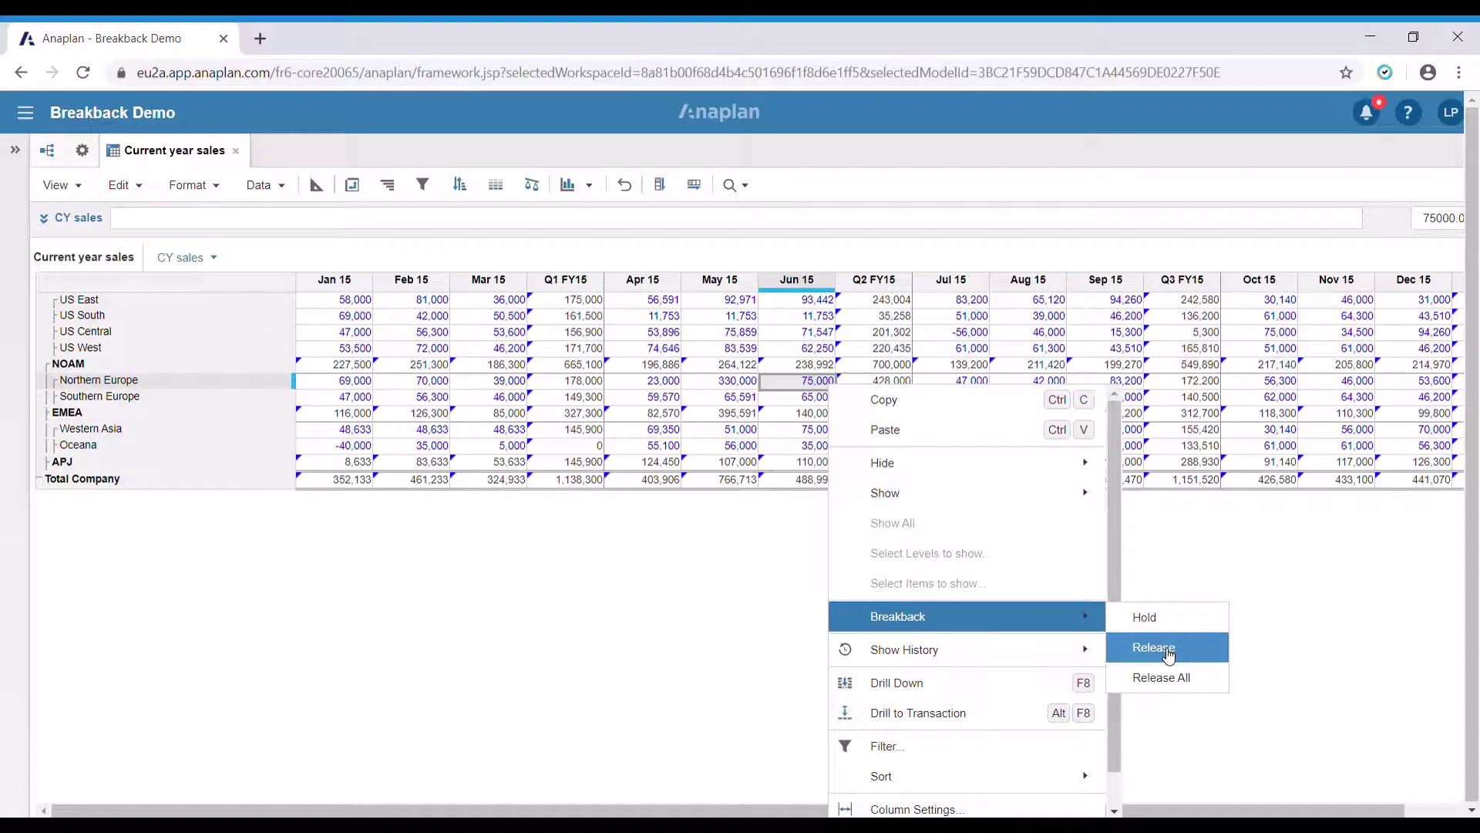
left_click(1206, 684)
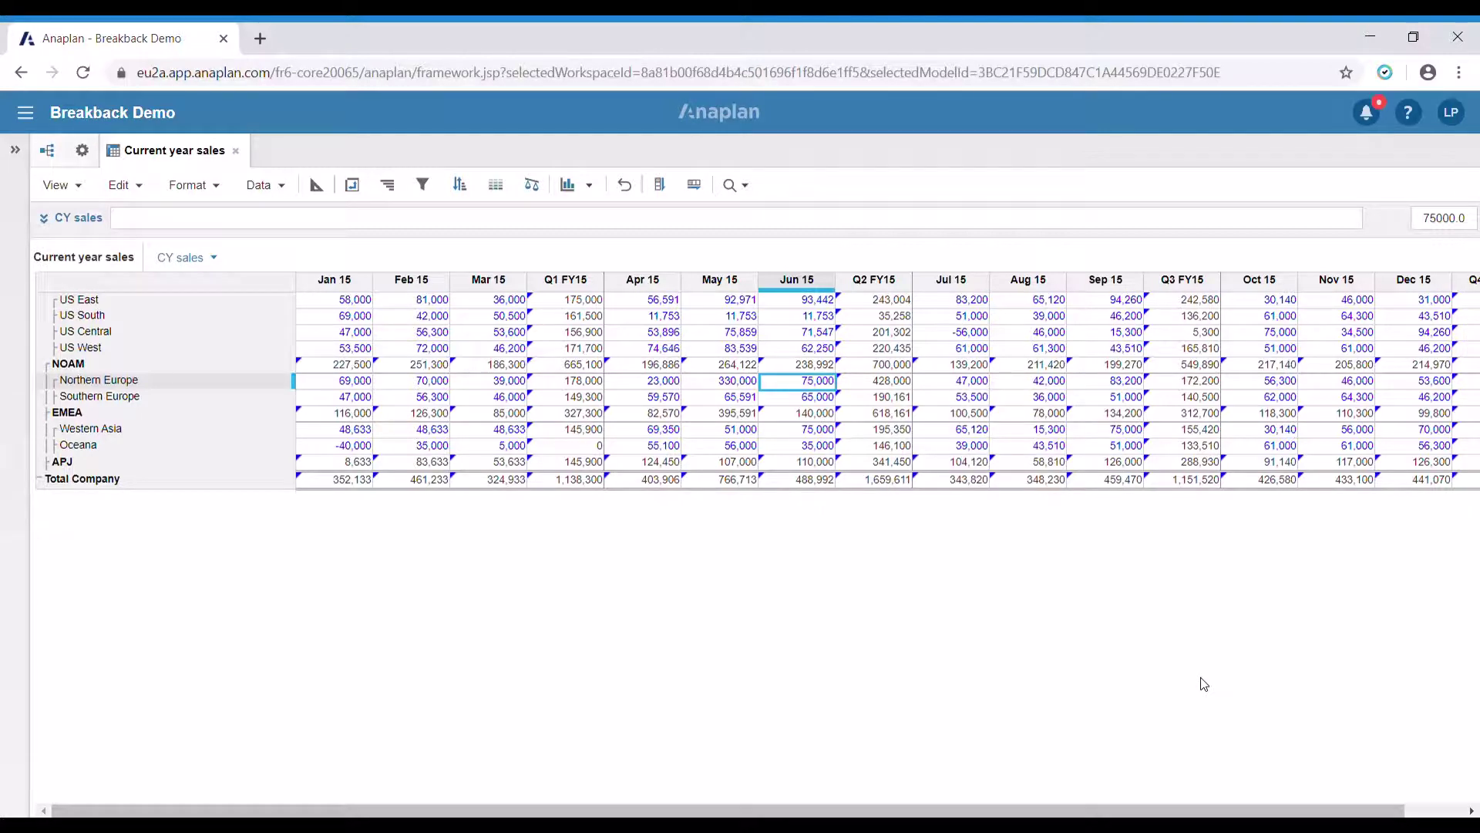